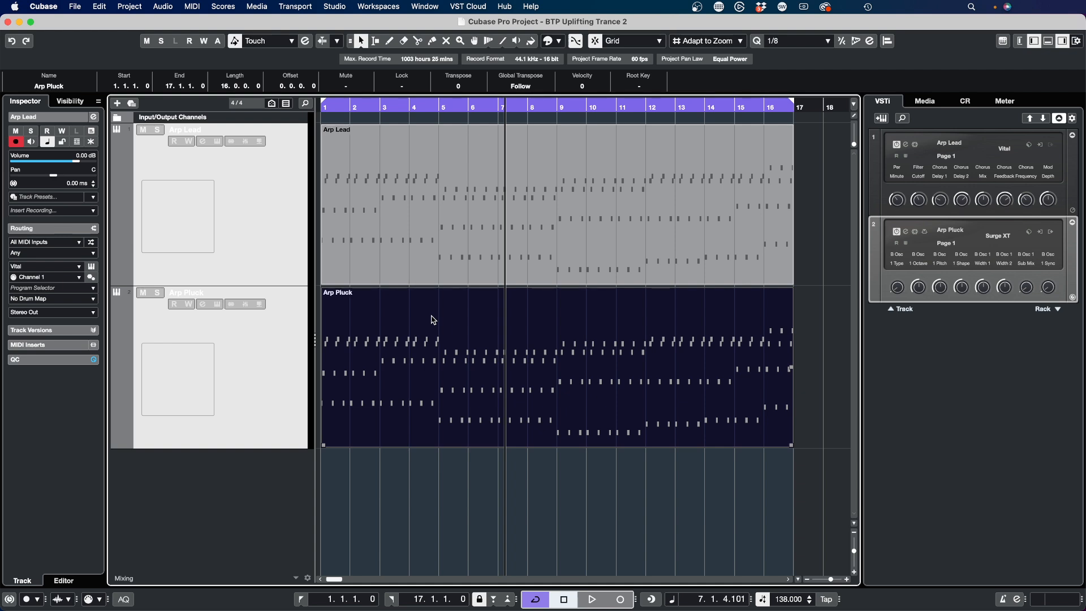
# - Select and solo the Arp Lead track, and start playback
pyautogui.click(284, 269)
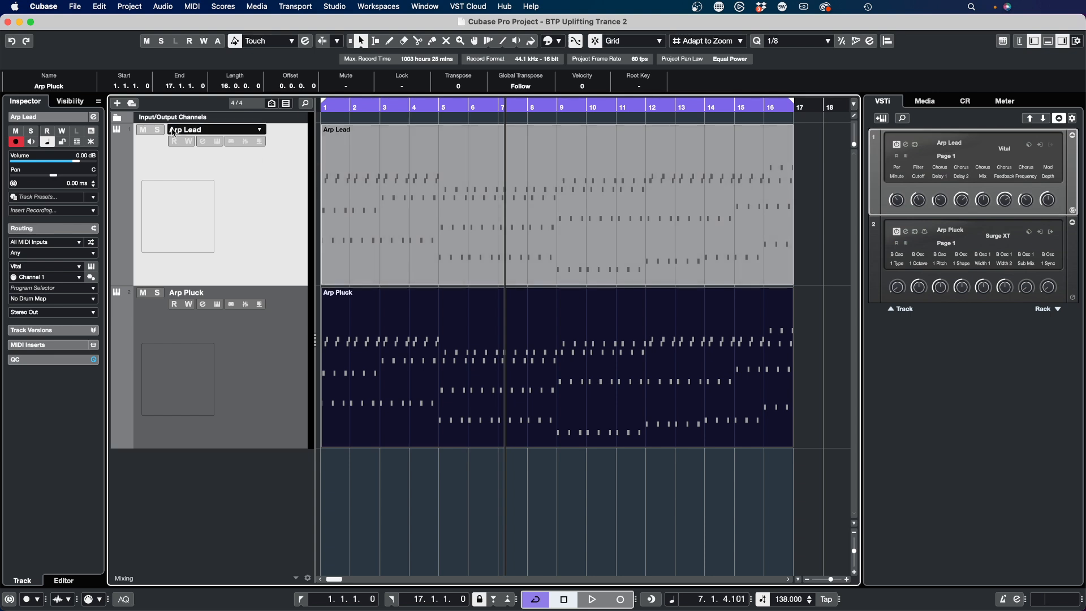
pyautogui.click(159, 130)
pyautogui.press('.')
pyautogui.press('space')
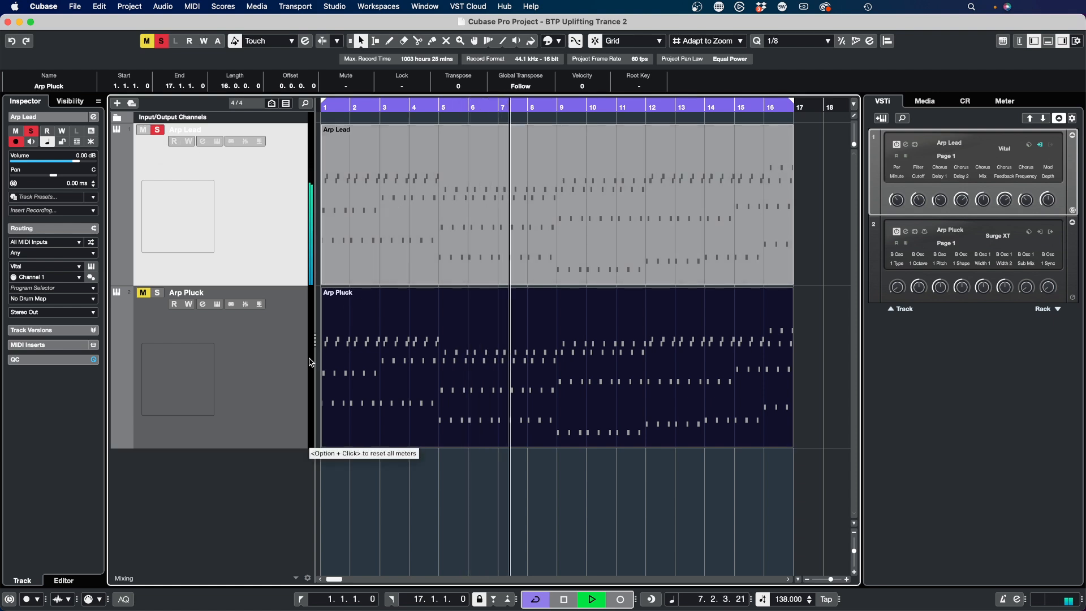
# - Solo the Arp Pluck track as well, listen to both tracks together, and stop playback with Arp Lead selected
pyautogui.click(145, 295)
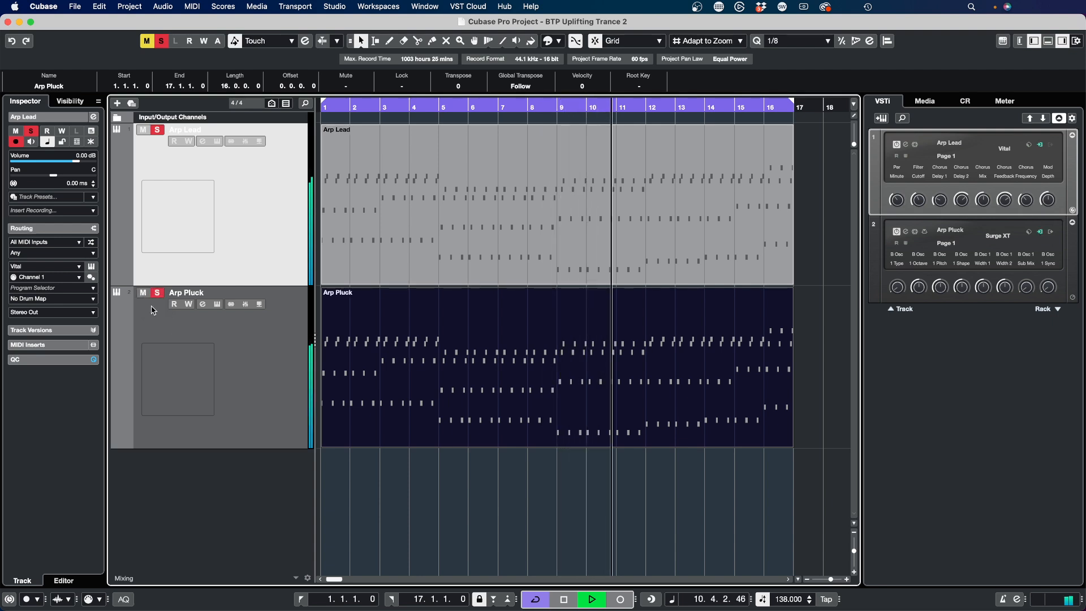
pyautogui.click(253, 351)
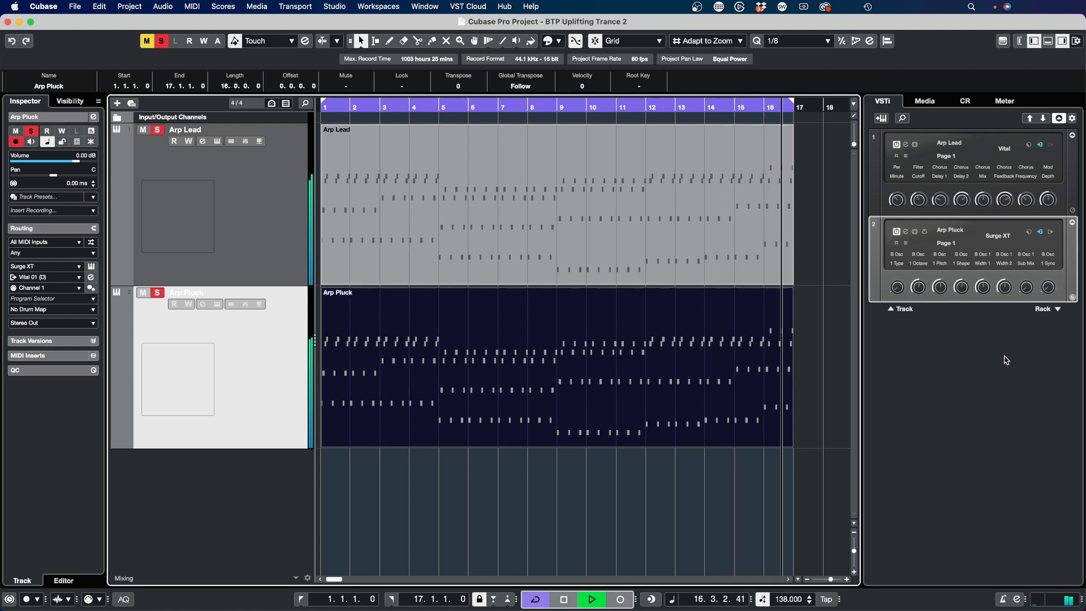
pyautogui.click(232, 231)
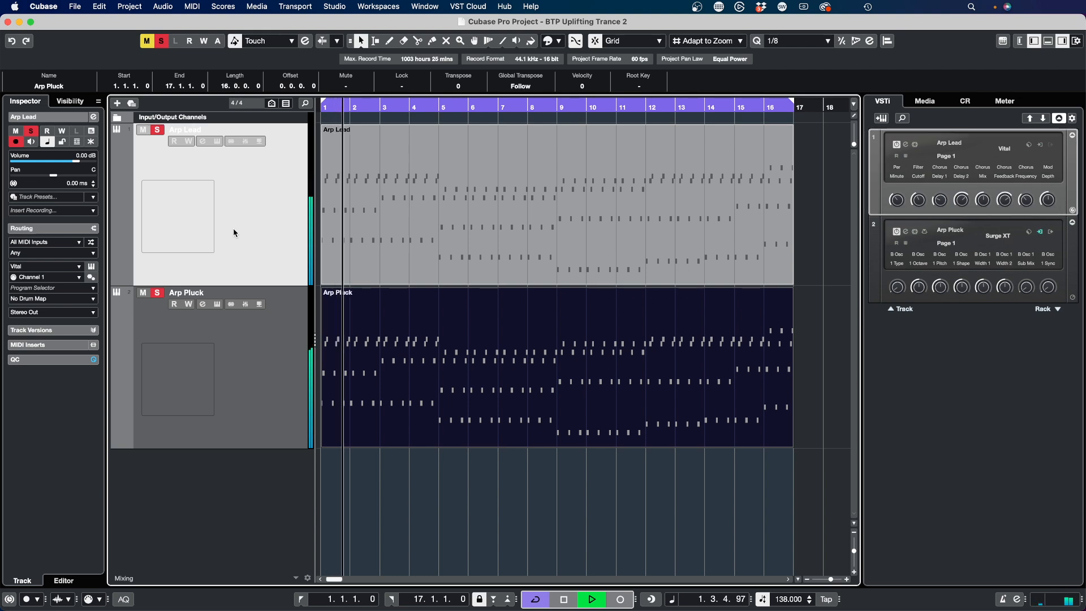
pyautogui.press('space')
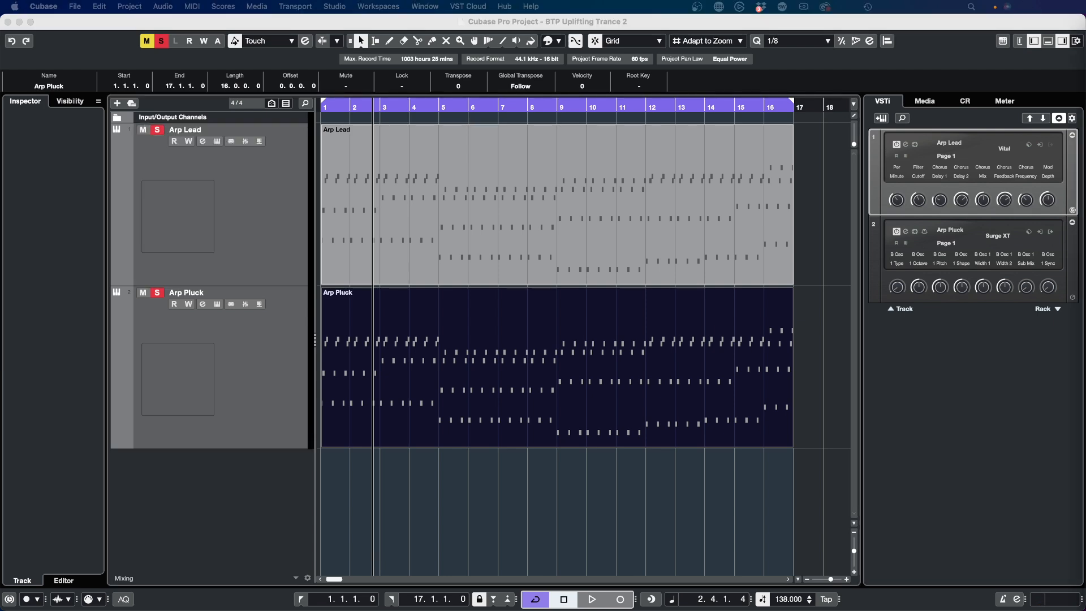
# - Play the project with the MixConsole open to check the Arp Lead, Arp Pluck and Stereo Out levels
pyautogui.press('F3')
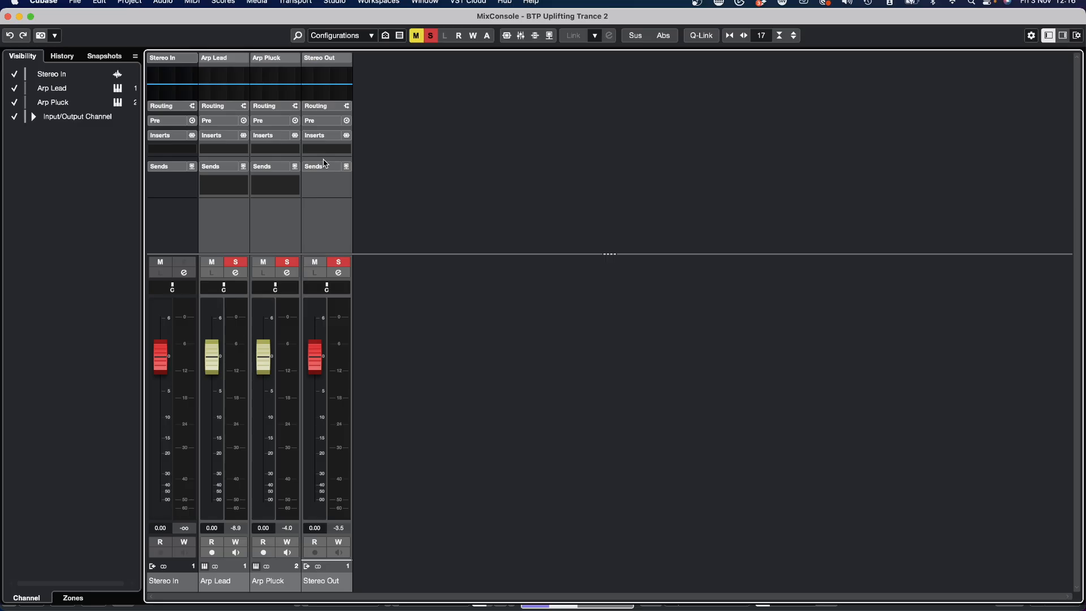
pyautogui.press('space')
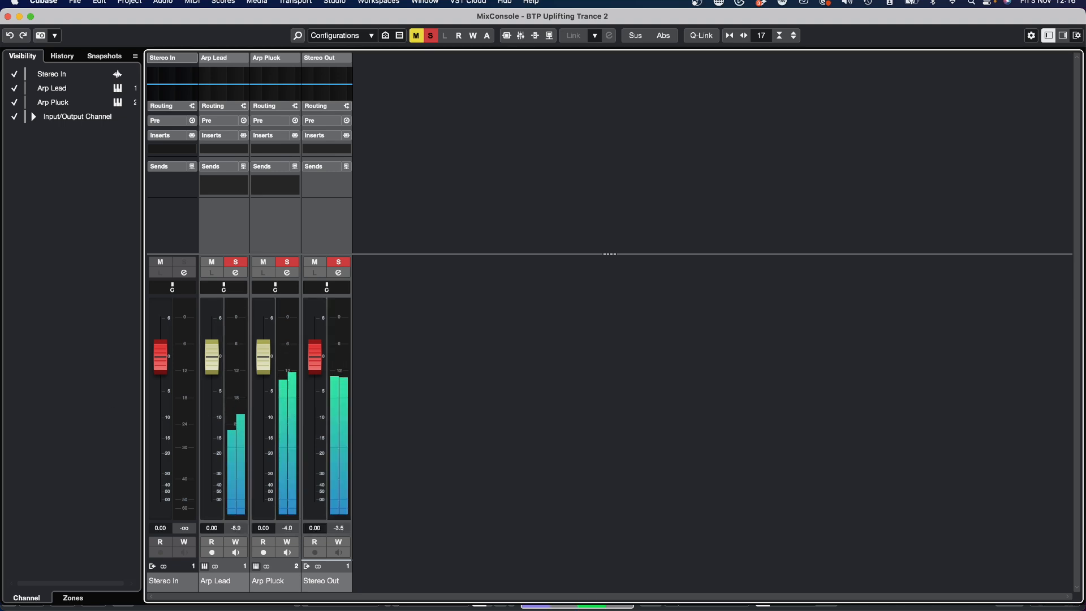
pyautogui.press('space')
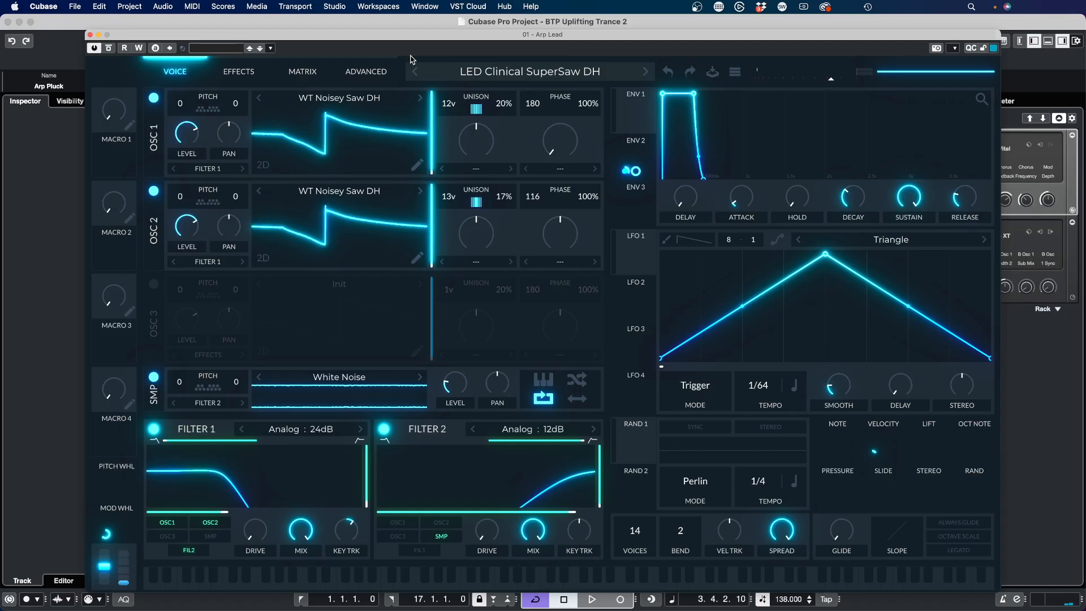
# - Raise the Vital synth's output level on Arp Lead to about -1.428 dB during playback
pyautogui.press('space')
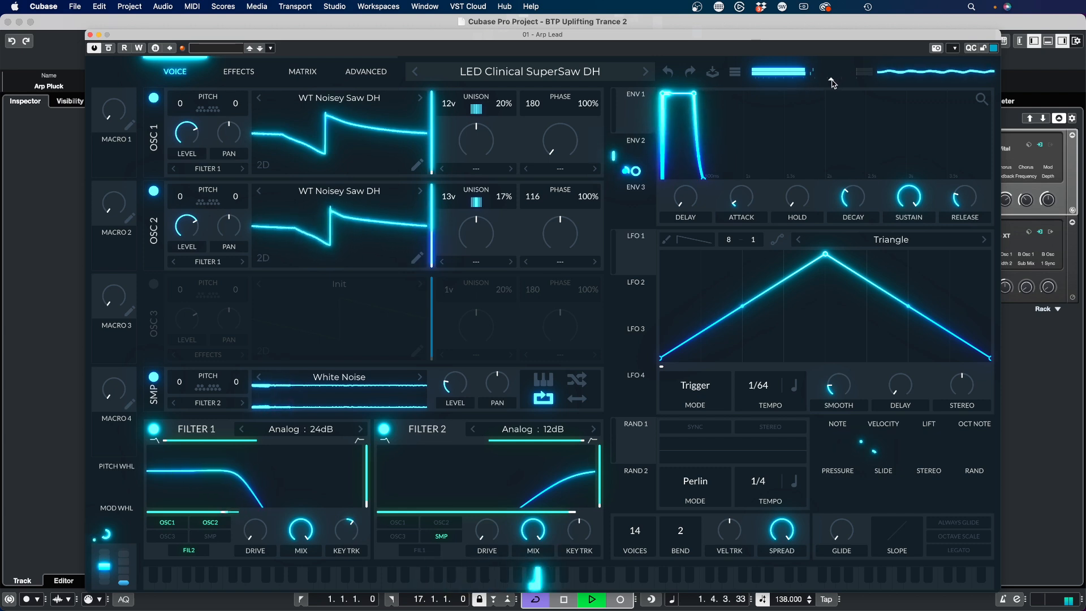
pyautogui.moveTo(832, 84); pyautogui.dragTo(852, 83)
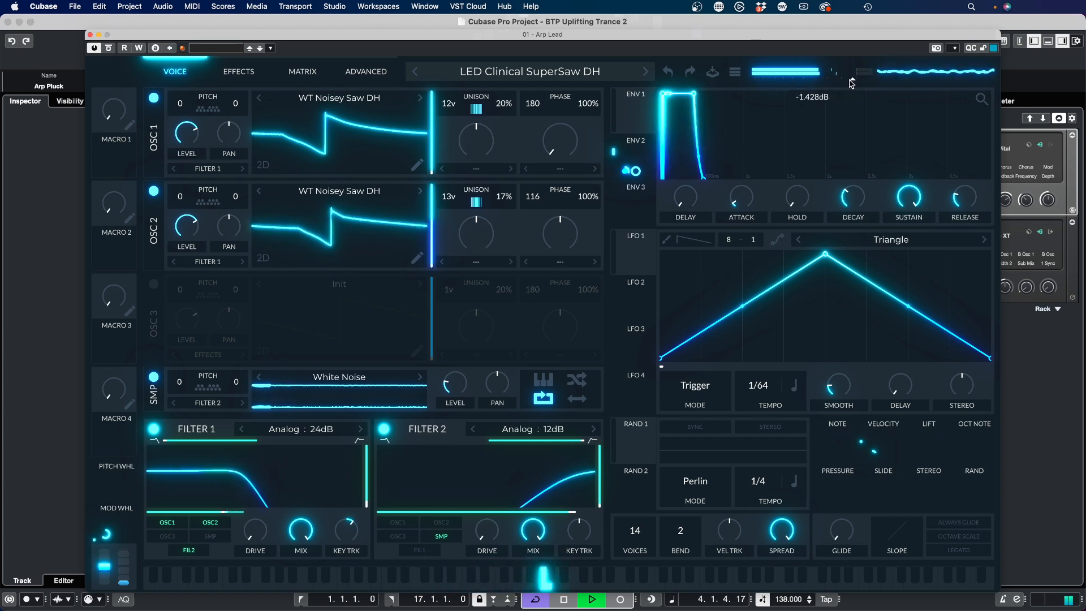
# - In the MixConsole's pre section, set the Arp Lead gain to -6 and lower the Arp Pluck gain
pyautogui.press('F3')
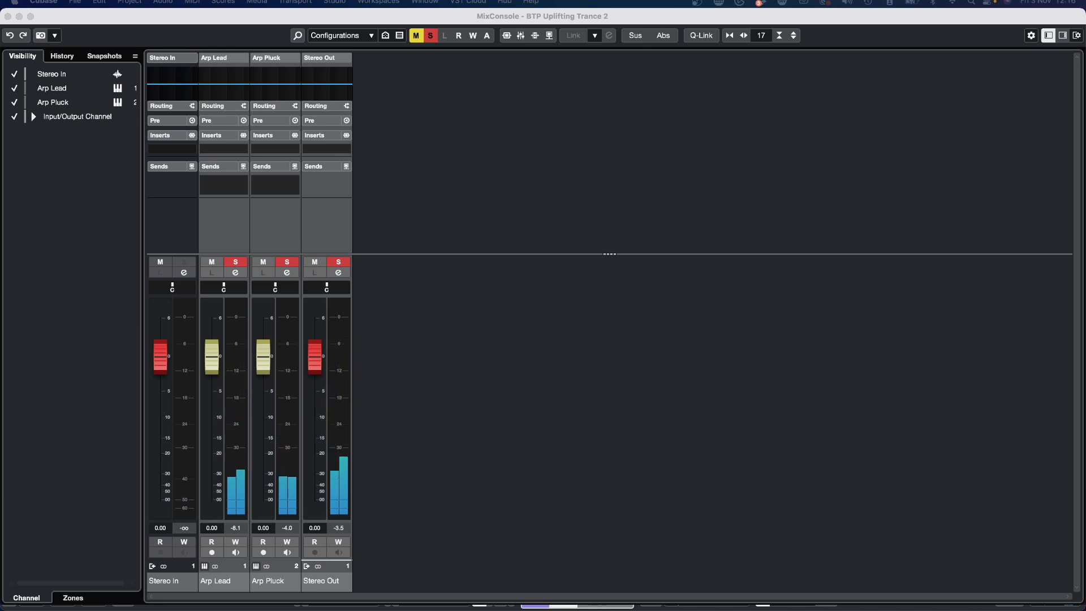
pyautogui.click(219, 122)
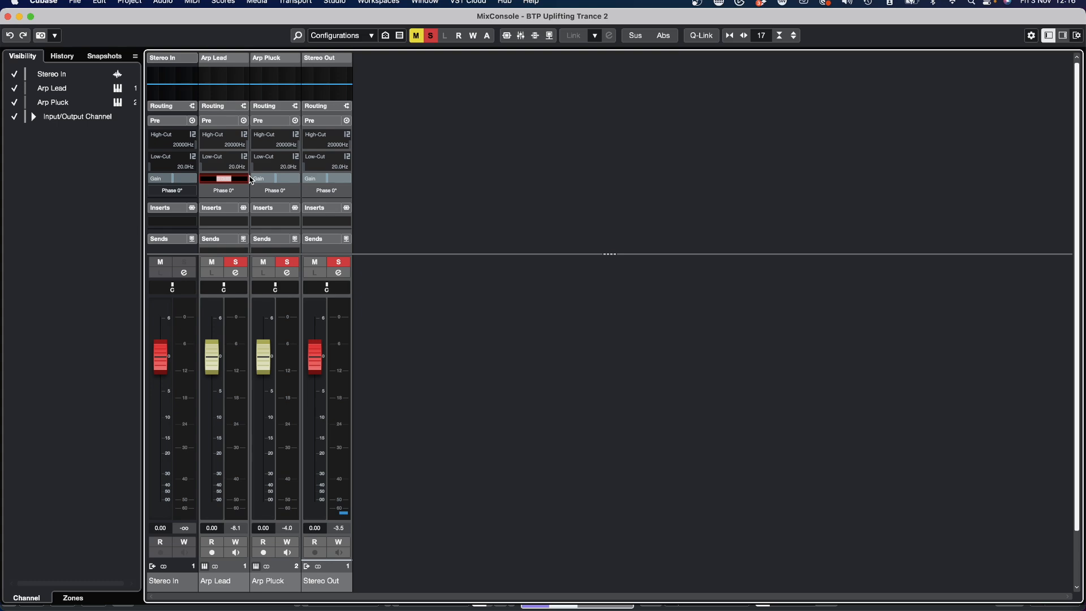
pyautogui.write('-6')
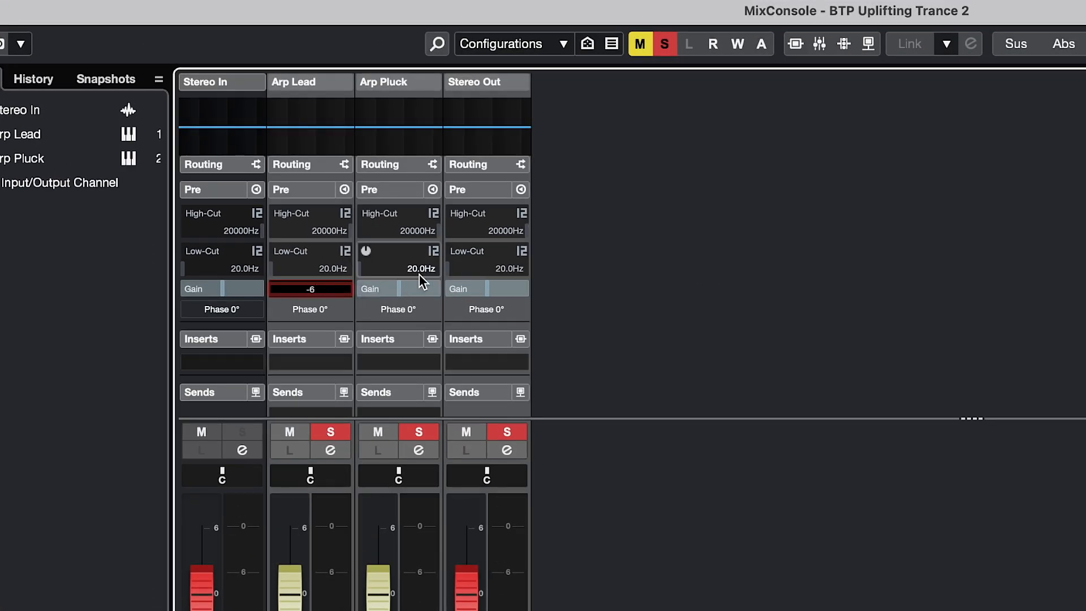
pyautogui.doubleClick(418, 286)
pyautogui.write('-')
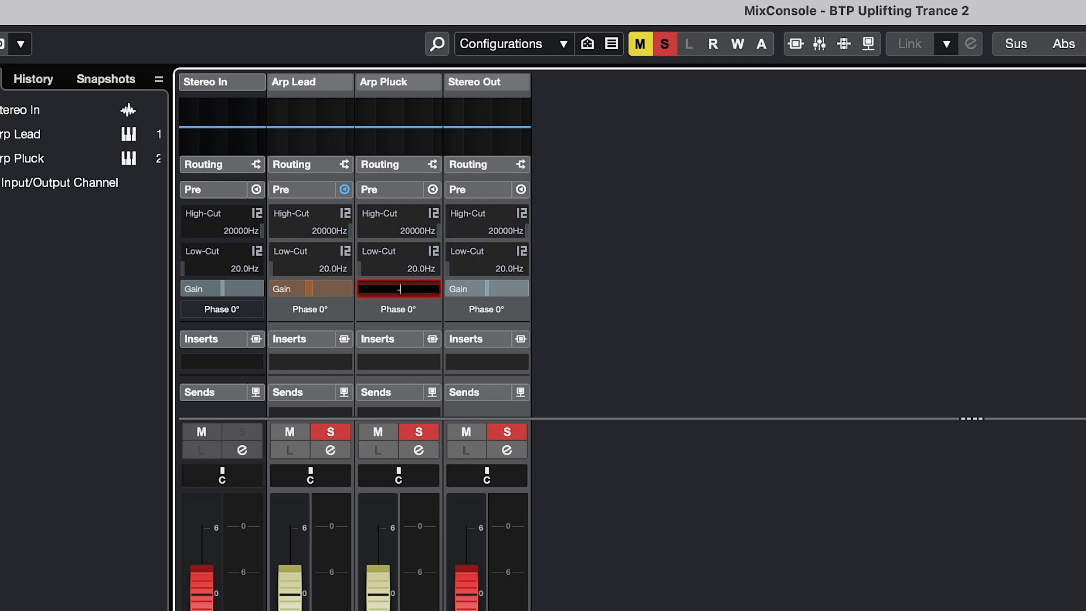
pyautogui.press('Return')
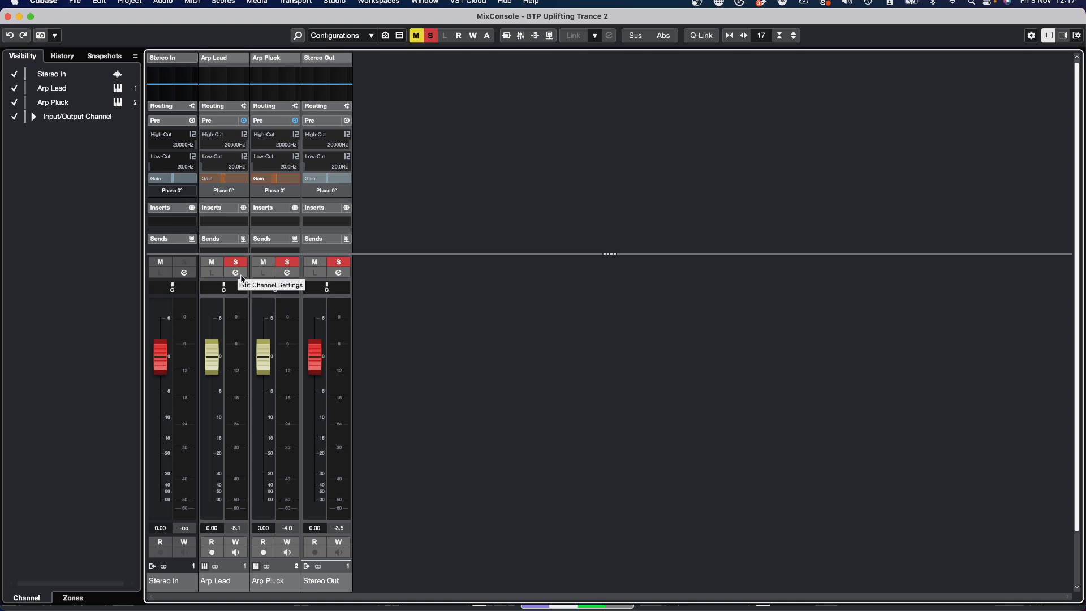
# - Try the Stereo In fader at various levels down to about -41.3 dB, and bring it back up to around 0 dB
pyautogui.press('space')
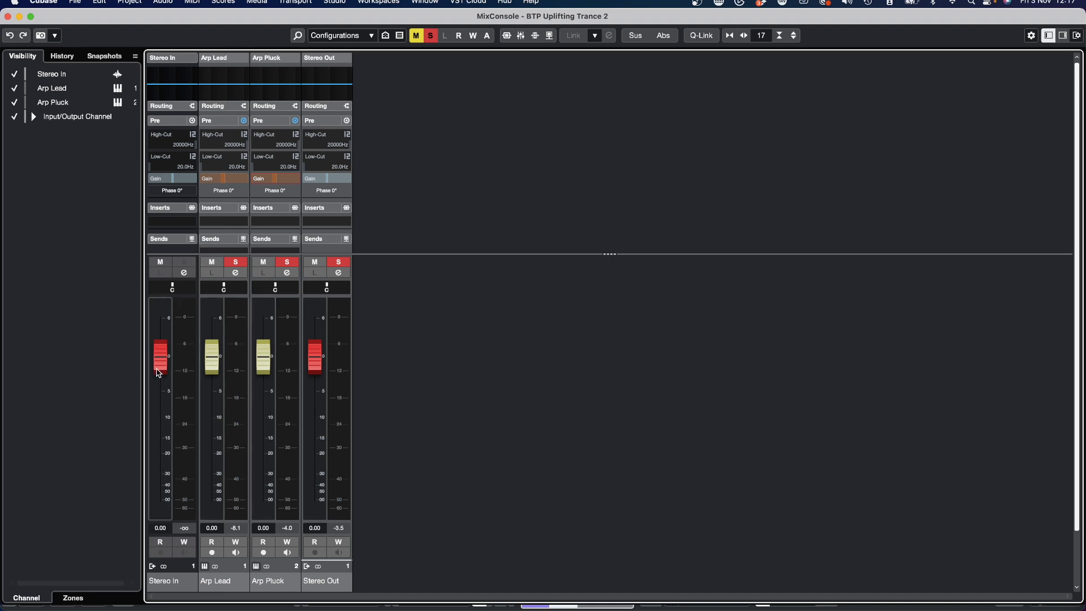
pyautogui.moveTo(165, 358); pyautogui.dragTo(155, 384)
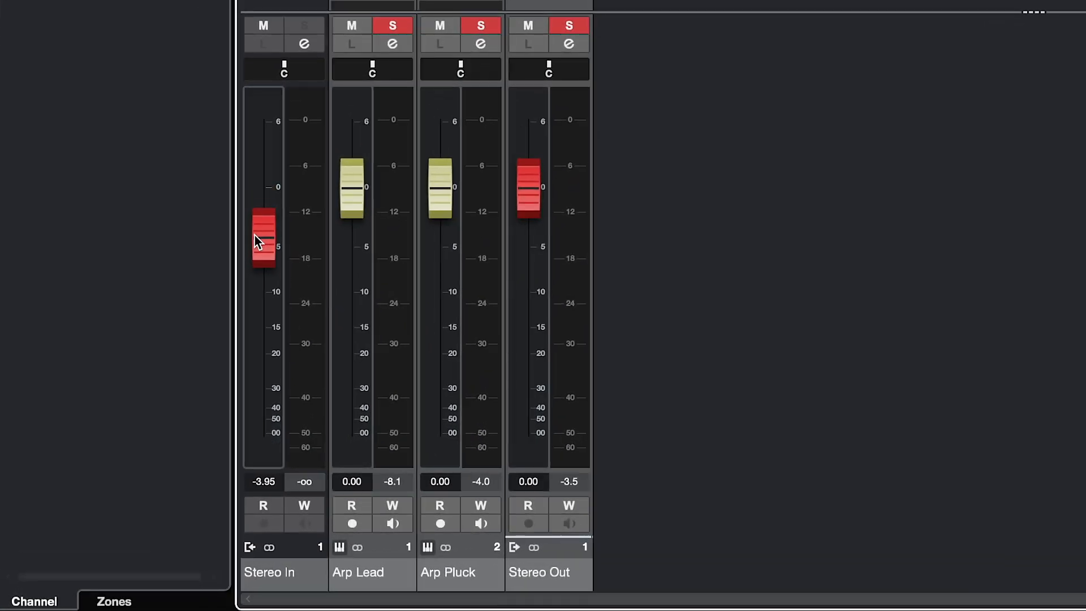
pyautogui.moveTo(256, 239); pyautogui.dragTo(255, 261)
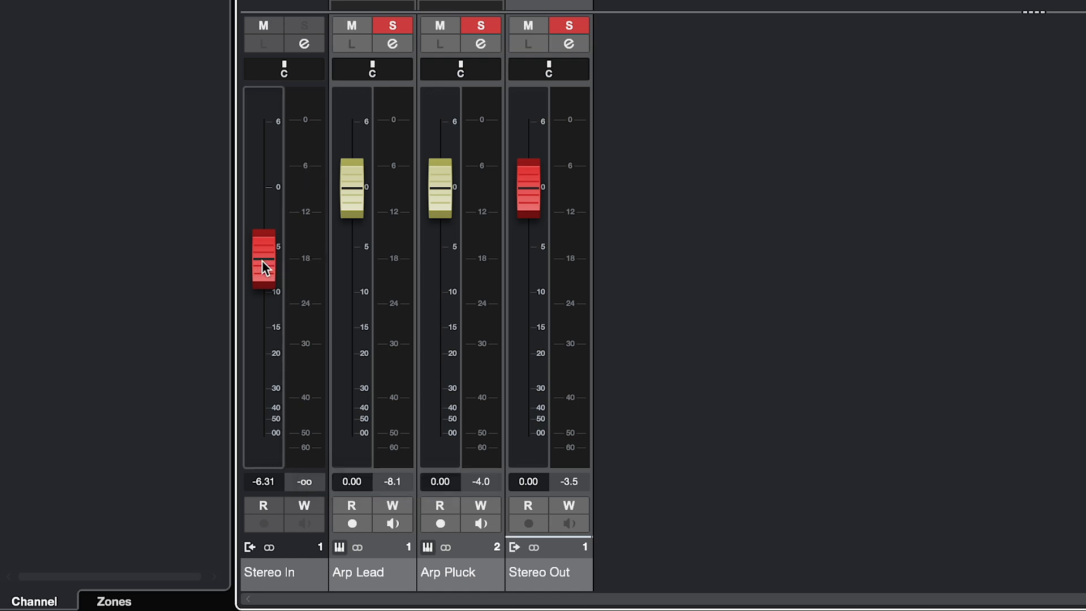
pyautogui.moveTo(264, 277); pyautogui.dragTo(267, 409)
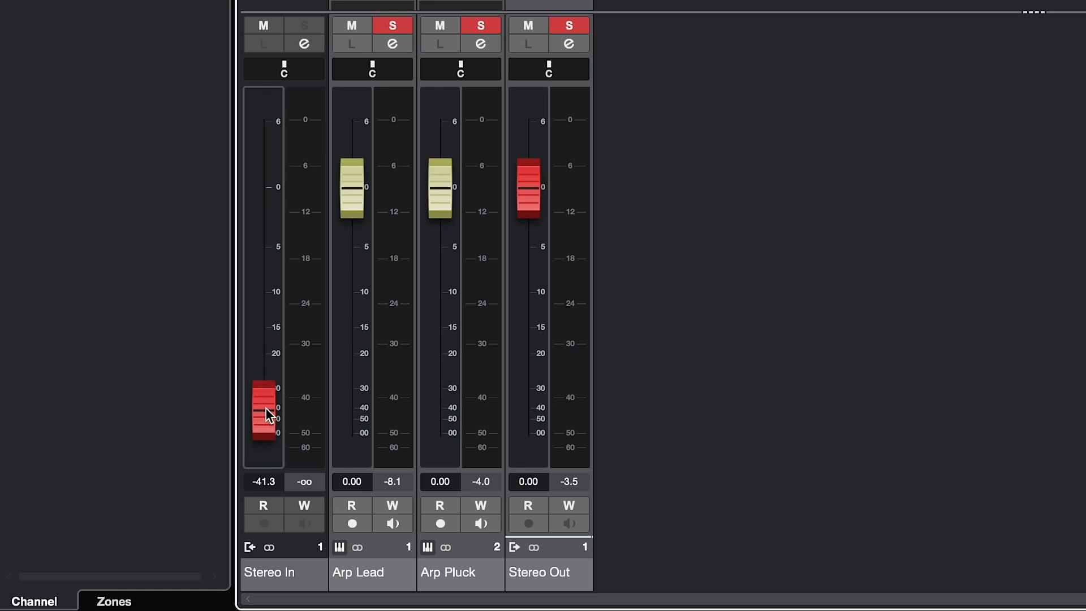
pyautogui.moveTo(264, 409); pyautogui.dragTo(269, 404)
pyautogui.moveTo(262, 407); pyautogui.dragTo(248, 188)
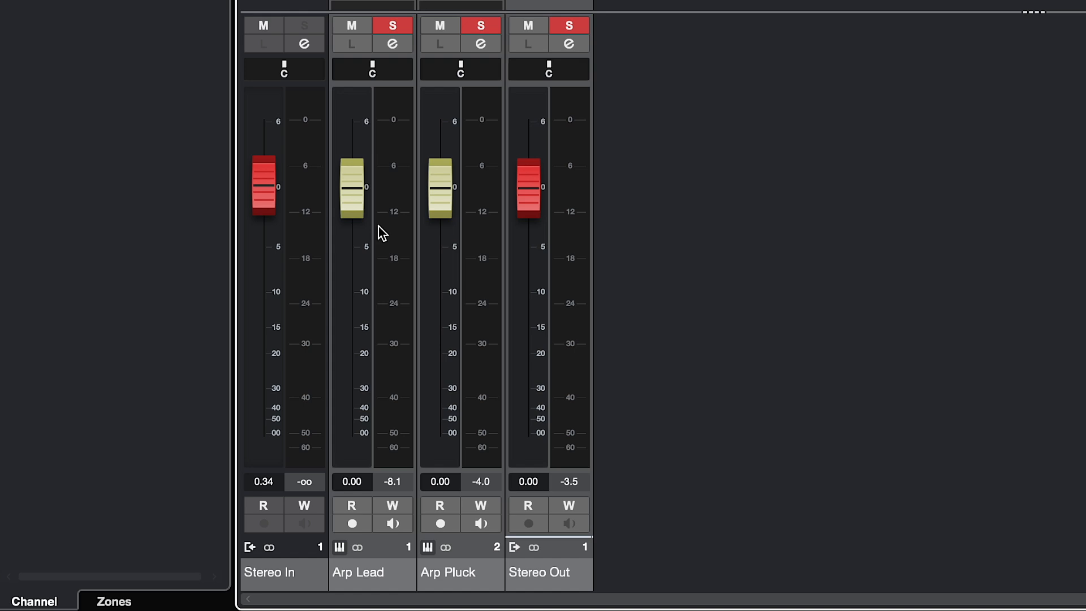
pyautogui.moveTo(267, 174); pyautogui.dragTo(271, 233)
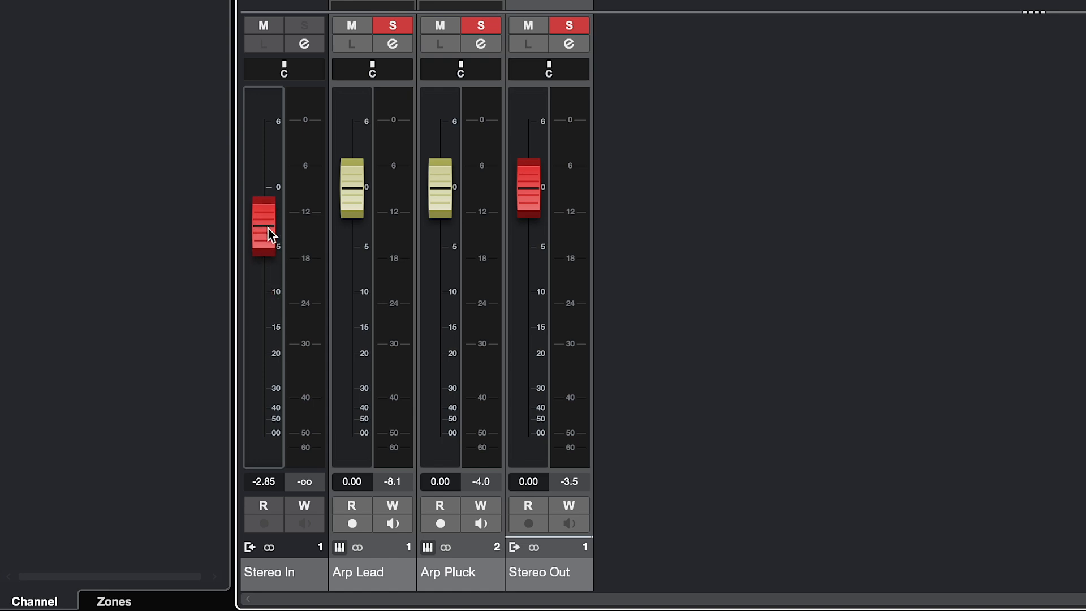
pyautogui.moveTo(267, 290); pyautogui.dragTo(267, 190)
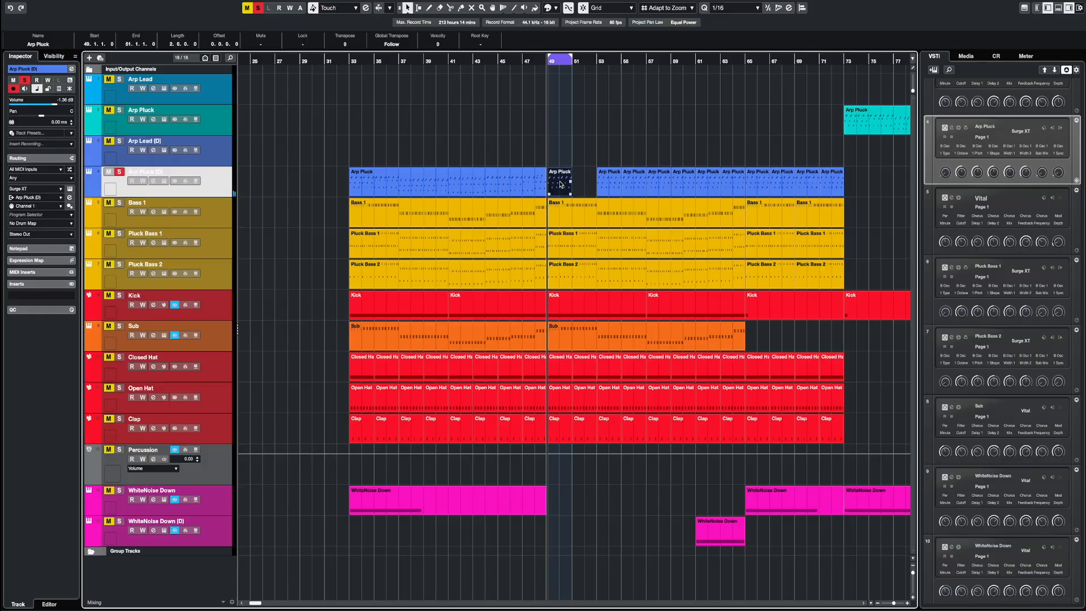
# - Open the Arp Pluck part at bar 49 for note editing and delete all notes after the first four
pyautogui.doubleClick(561, 184)
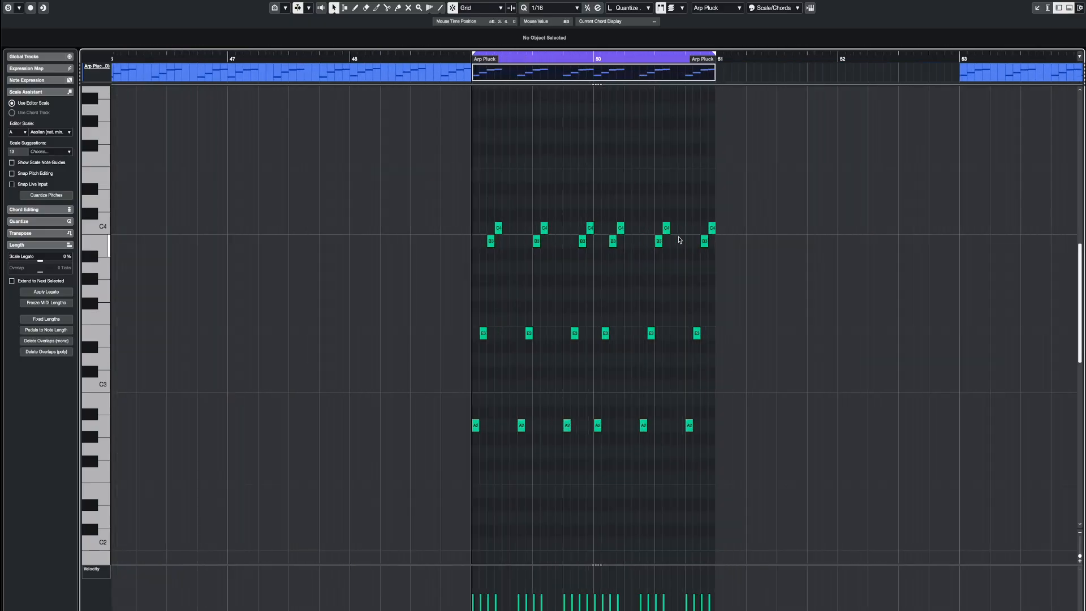
pyautogui.press('h')
pyautogui.moveTo(885, 173); pyautogui.dragTo(497, 442)
pyautogui.press('Delete')
# - Move the E3 and B3 notes to the start of bar 49 so they form a chord with A2
pyautogui.press('h')
pyautogui.press('h')
pyautogui.moveTo(472, 169); pyautogui.dragTo(117, 171)
pyautogui.moveTo(397, 337); pyautogui.dragTo(382, 338)
pyautogui.press('space')
pyautogui.click(433, 236)
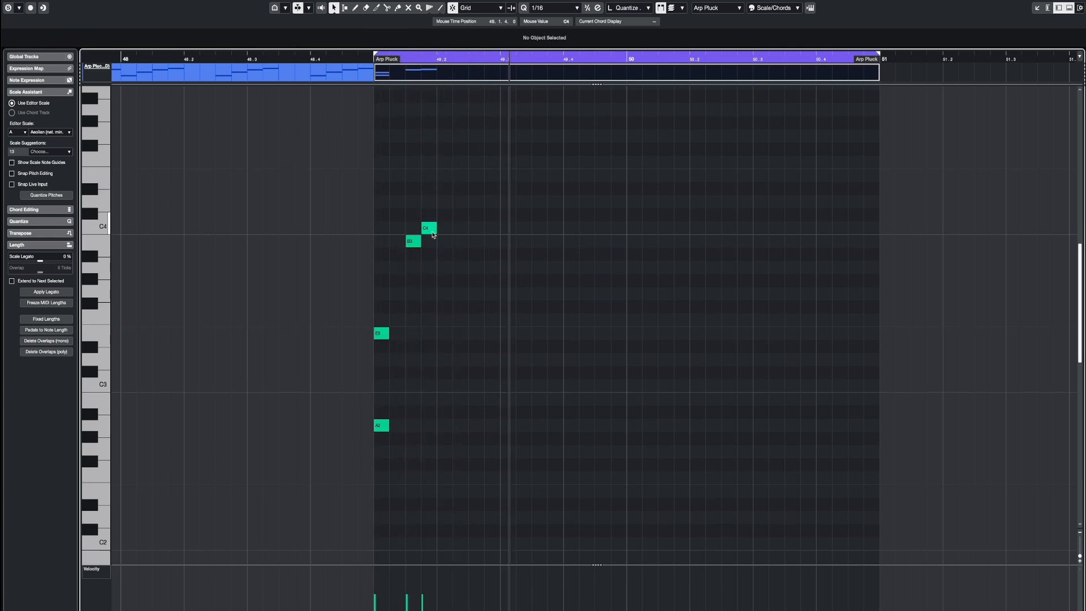
pyautogui.moveTo(409, 242); pyautogui.dragTo(375, 428)
# - Repeat the chord every eighth note across bars 49 and 50, alternating B3 and C4 as the top note over A2 and E3
pyautogui.moveTo(452, 287); pyautogui.dragTo(375, 417)
pyautogui.moveTo(418, 308); pyautogui.dragTo(409, 430)
pyautogui.moveTo(465, 208); pyautogui.dragTo(442, 428)
pyautogui.moveTo(533, 176); pyautogui.dragTo(505, 432)
pyautogui.moveTo(650, 187); pyautogui.dragTo(344, 438)
pyautogui.moveTo(413, 425); pyautogui.dragTo(635, 427)
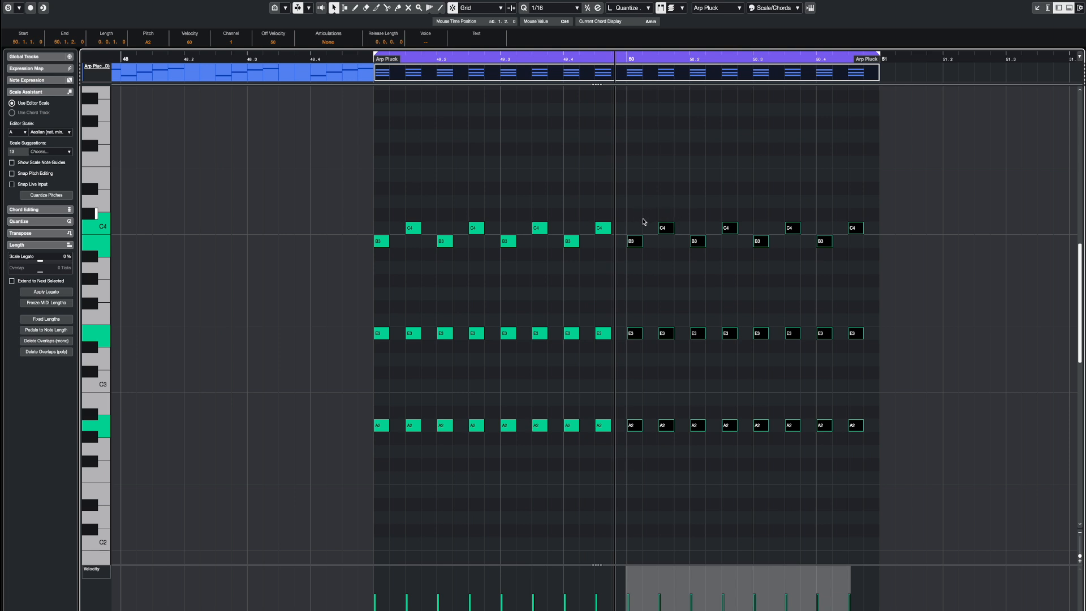
# - Transpose the top notes in bar 50 to the sequence E4, D4, E4, D4, E4, C4, E4, D4
pyautogui.moveTo(638, 216); pyautogui.dragTo(652, 283)
pyautogui.moveTo(843, 272)
pyautogui.mouseDown()
pyautogui.moveTo(630, 242)
pyautogui.moveTo(910, 243)
pyautogui.mouseUp()
pyautogui.press('Up')
pyautogui.press('Up')
pyautogui.press('Up')
pyautogui.press('Up')
pyautogui.press('Up')
pyautogui.press('Up')
pyautogui.press('Up')
pyautogui.moveTo(896, 202); pyautogui.dragTo(789, 209)
pyautogui.press('Down')
pyautogui.press('Down')
pyautogui.moveTo(860, 206); pyautogui.dragTo(859, 245)
pyautogui.press('Up')
pyautogui.press('Up')
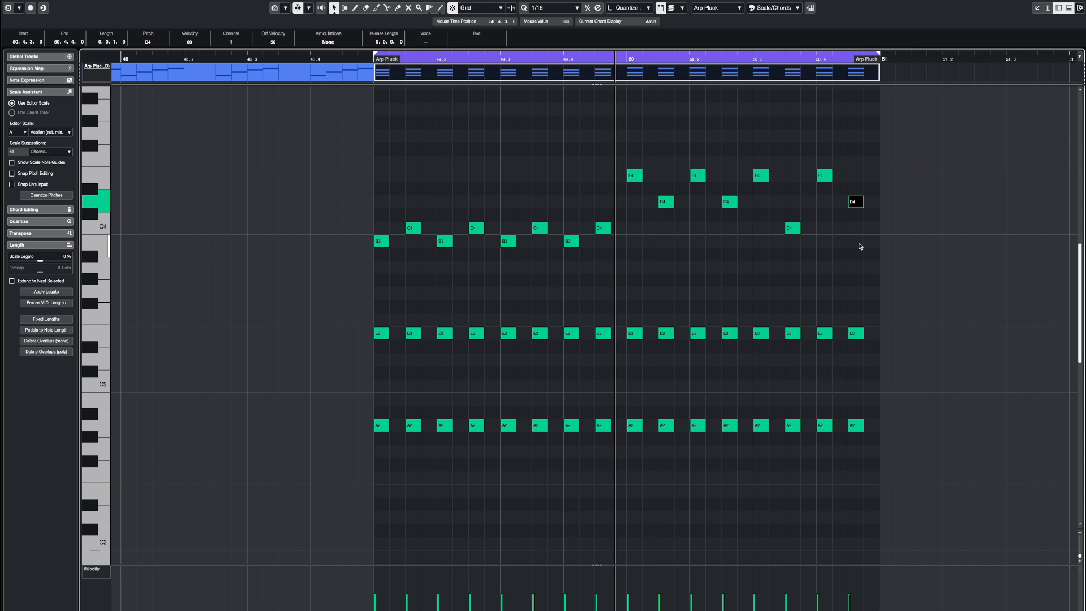
# - Play the looped pattern, lower the top note on bar 50 beat 4 to B3, and close the note editor
pyautogui.press('space')
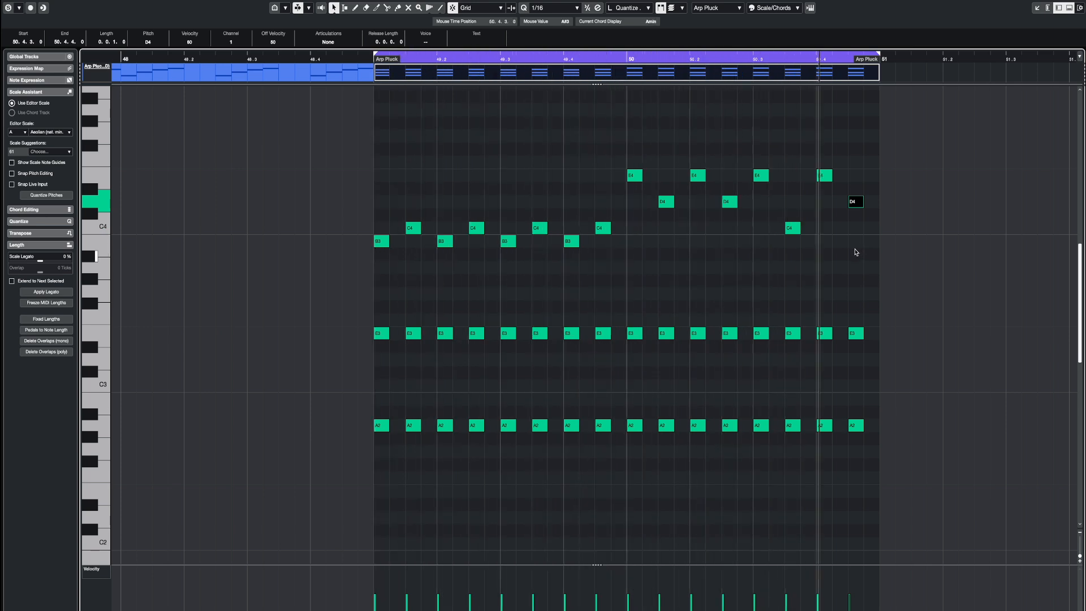
pyautogui.moveTo(824, 176); pyautogui.dragTo(826, 242)
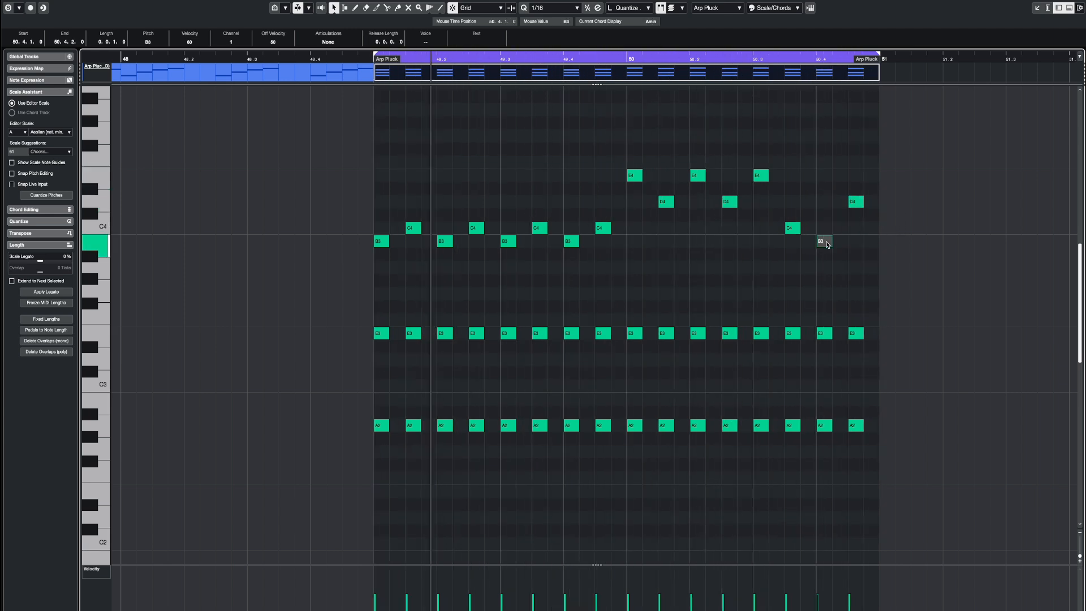
pyautogui.press('Return')
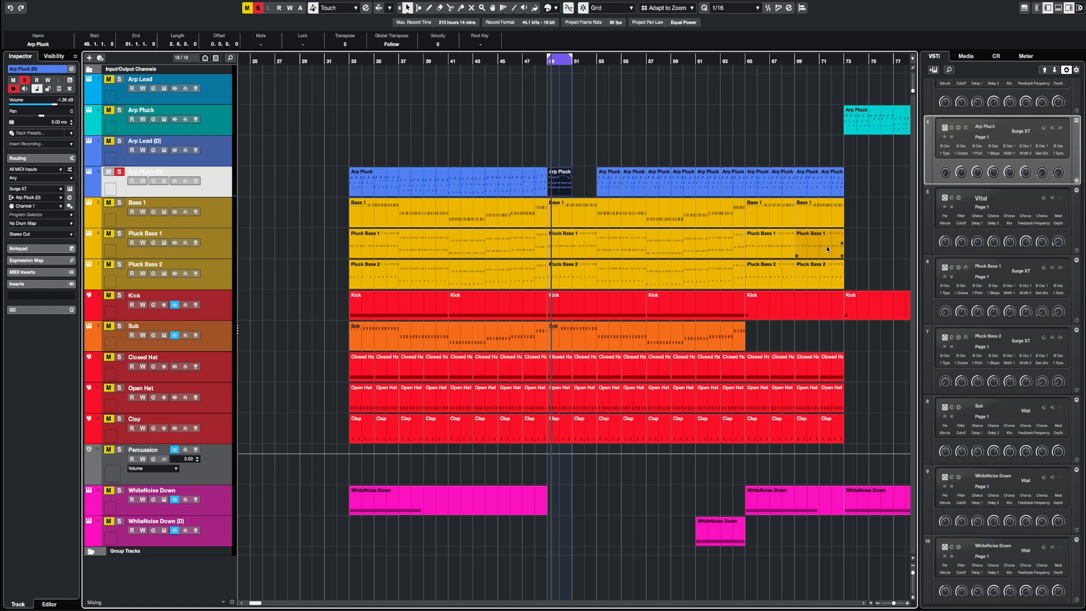
# - Reopen the Arp Pluck part, raise the Stereo Out Limiter's input gain during playback, and close the limiter and note editor
pyautogui.doubleClick(563, 177)
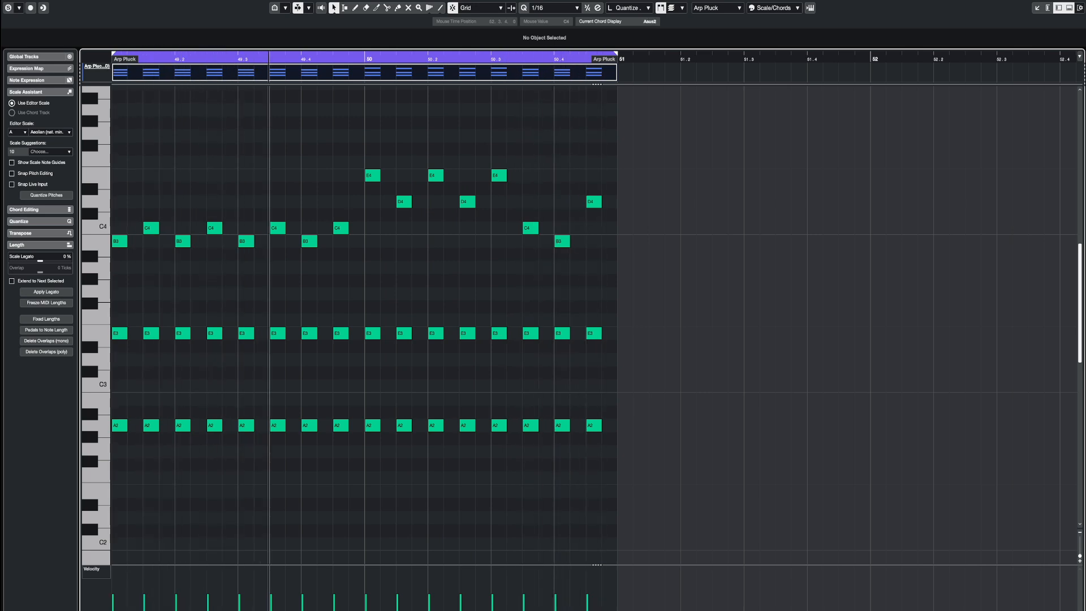
pyautogui.moveTo(668, 330); pyautogui.dragTo(679, 343)
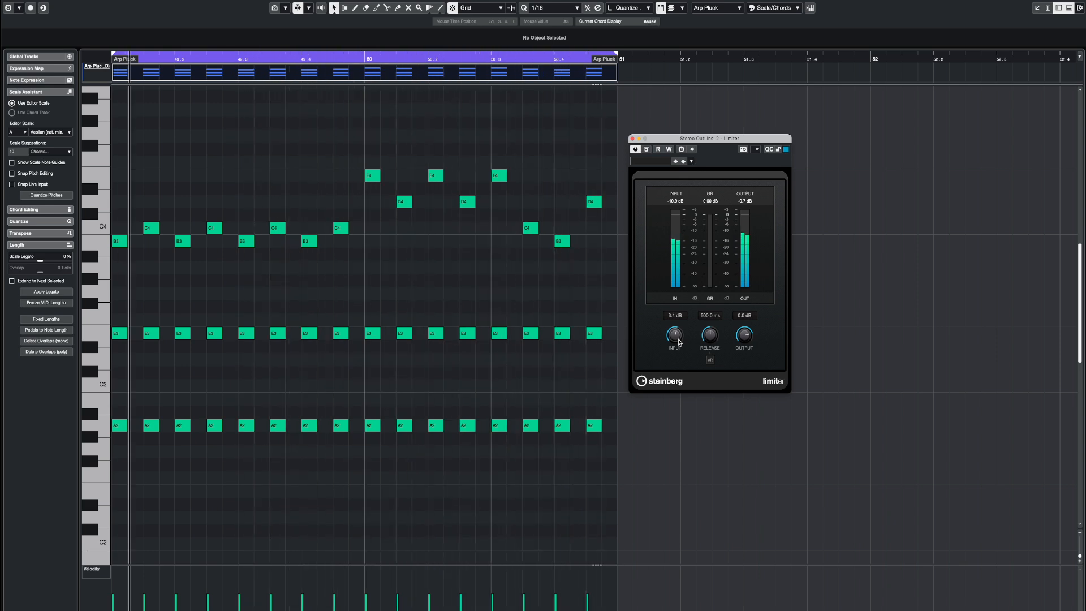
pyautogui.click(632, 138)
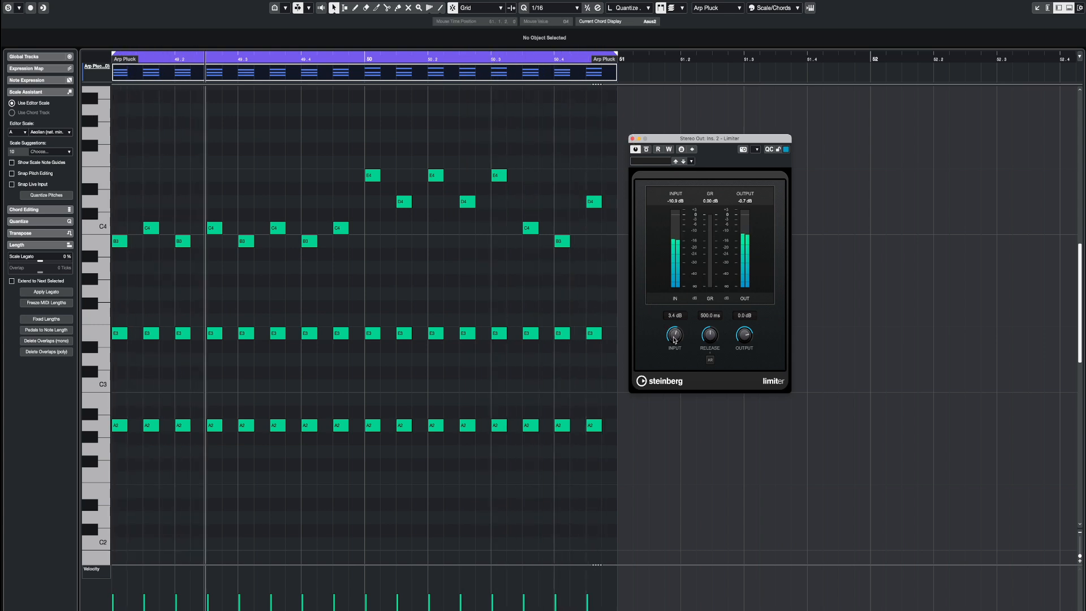
pyautogui.click(632, 138)
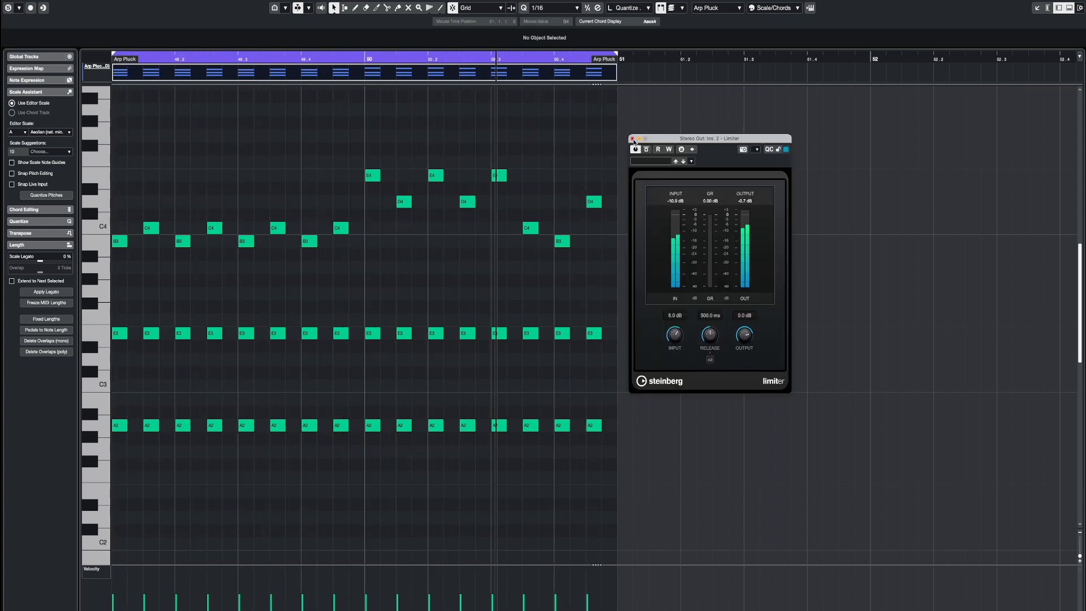
pyautogui.click(632, 139)
pyautogui.press('Return')
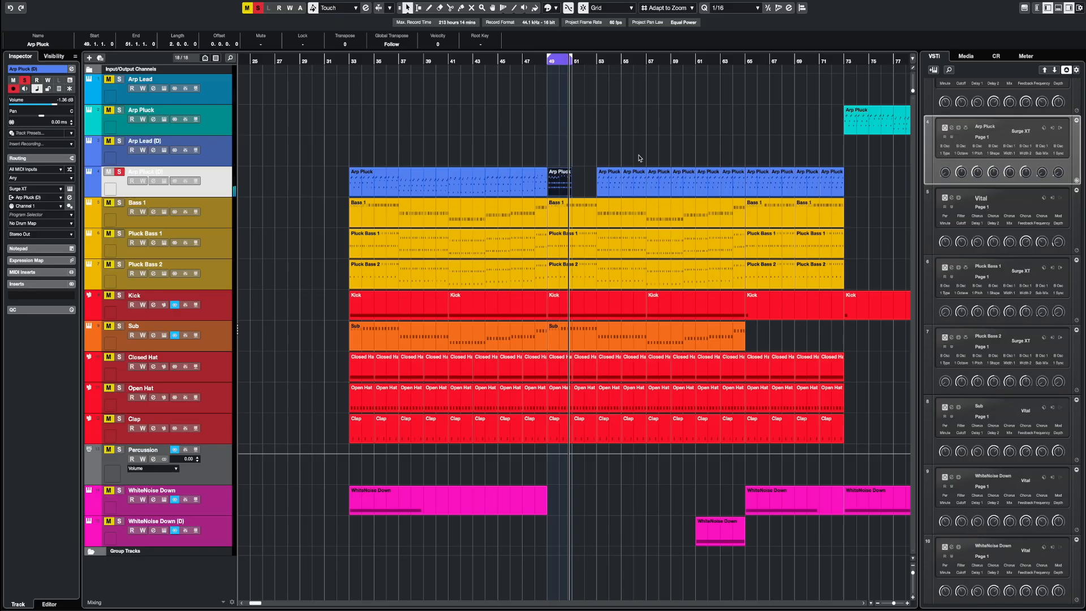
# - Open the Arp Pluck (D) track's Surge XT, show its Airwindows Drum Slam effect, and slightly lower the global volume
pyautogui.click(164, 181)
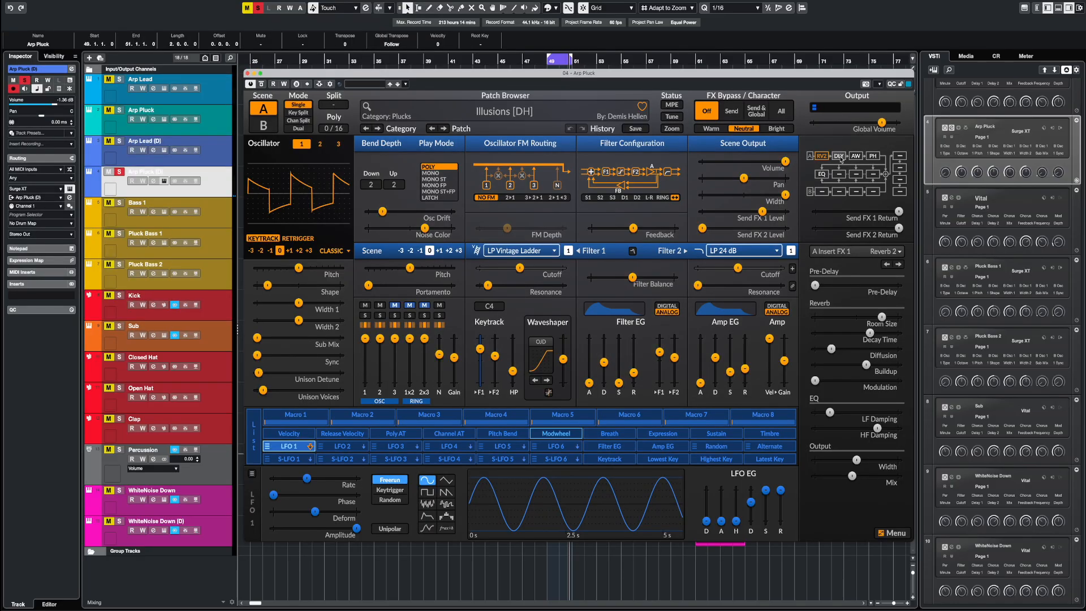
pyautogui.click(857, 159)
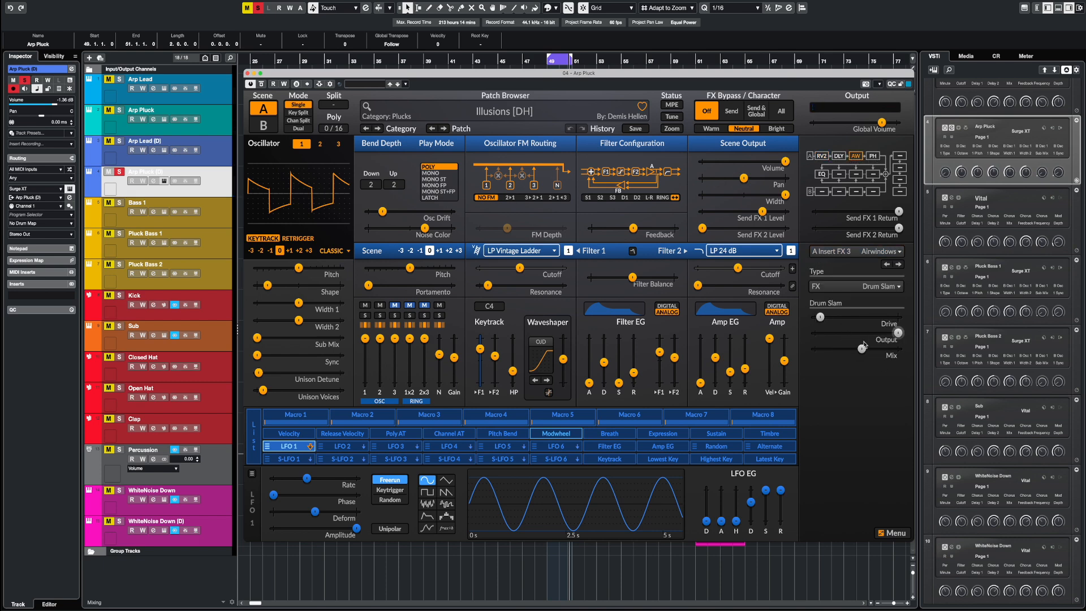
pyautogui.click(868, 158)
pyautogui.click(856, 158)
pyautogui.moveTo(882, 123); pyautogui.dragTo(881, 123)
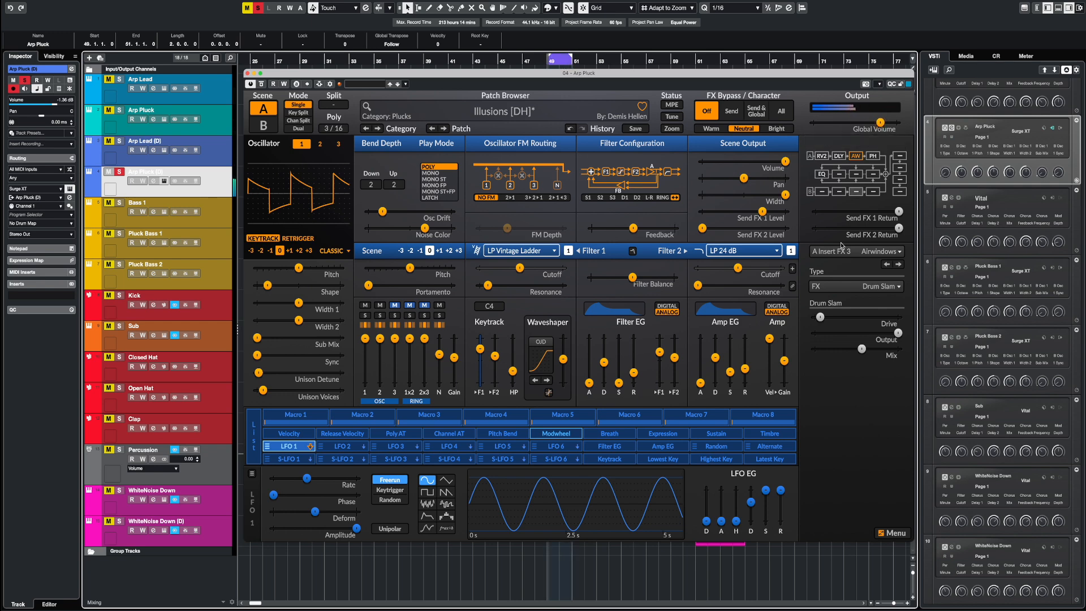
# - Compare the sound with and without Drum Slam, set its Drive to minimum, bypass the effect, and close Surge XT
pyautogui.click(855, 158)
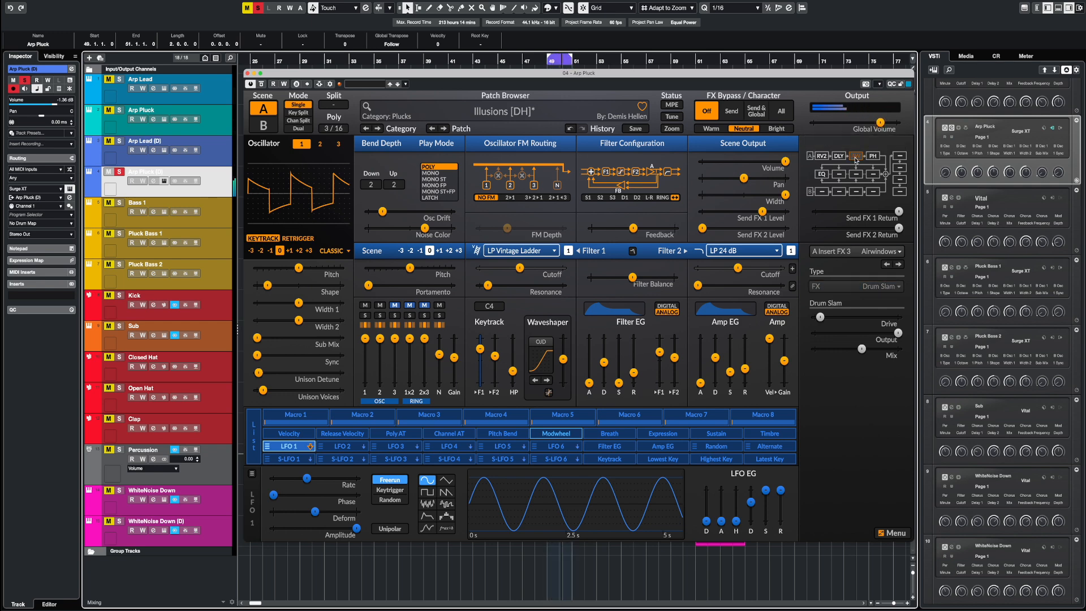
pyautogui.click(858, 160)
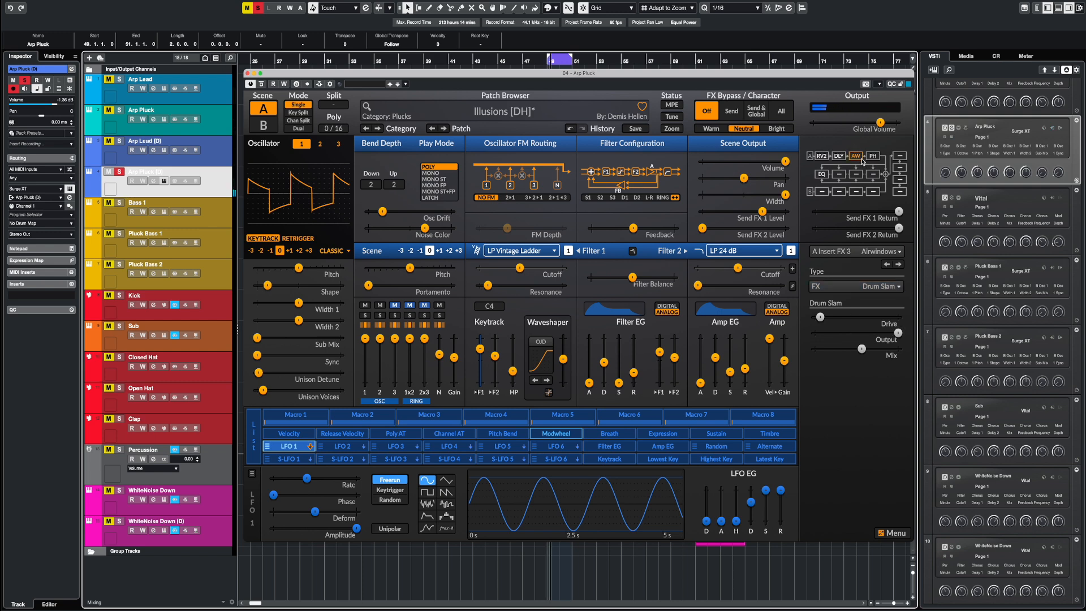
pyautogui.moveTo(819, 316); pyautogui.dragTo(815, 316)
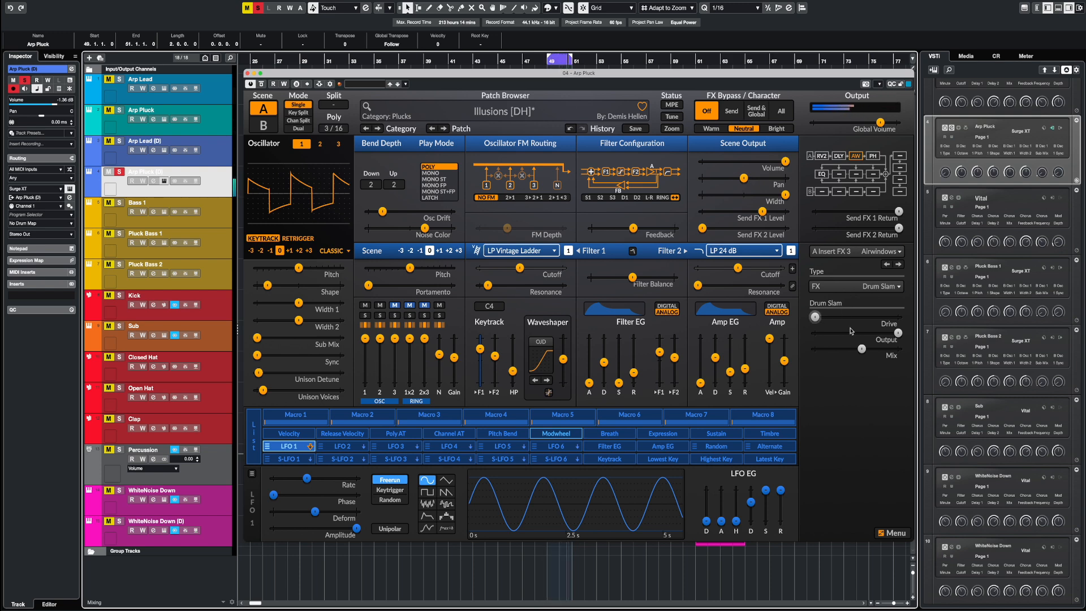
pyautogui.click(858, 157)
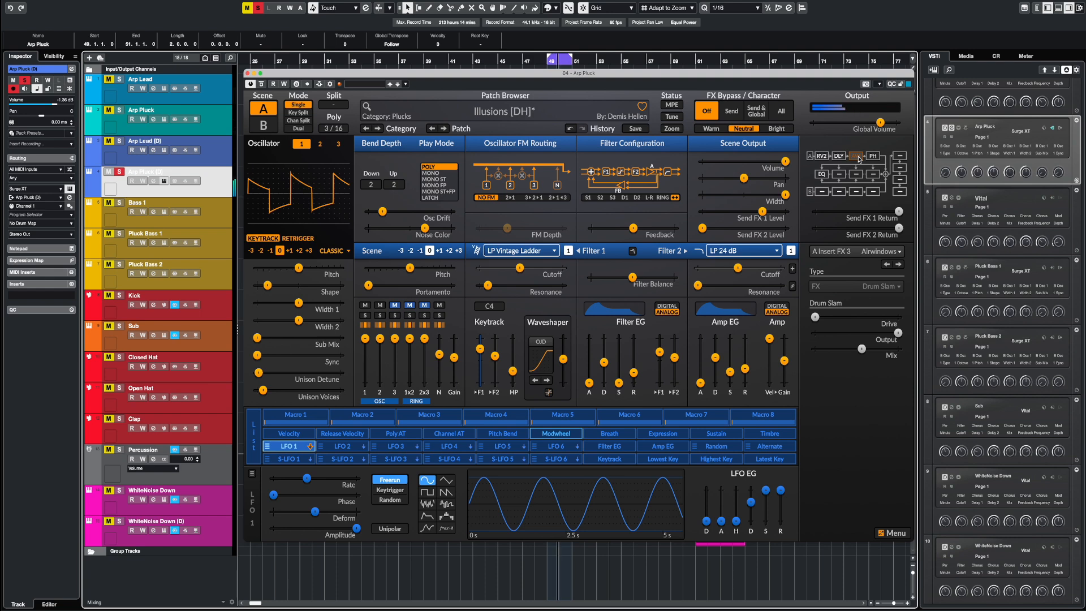
pyautogui.moveTo(881, 122)
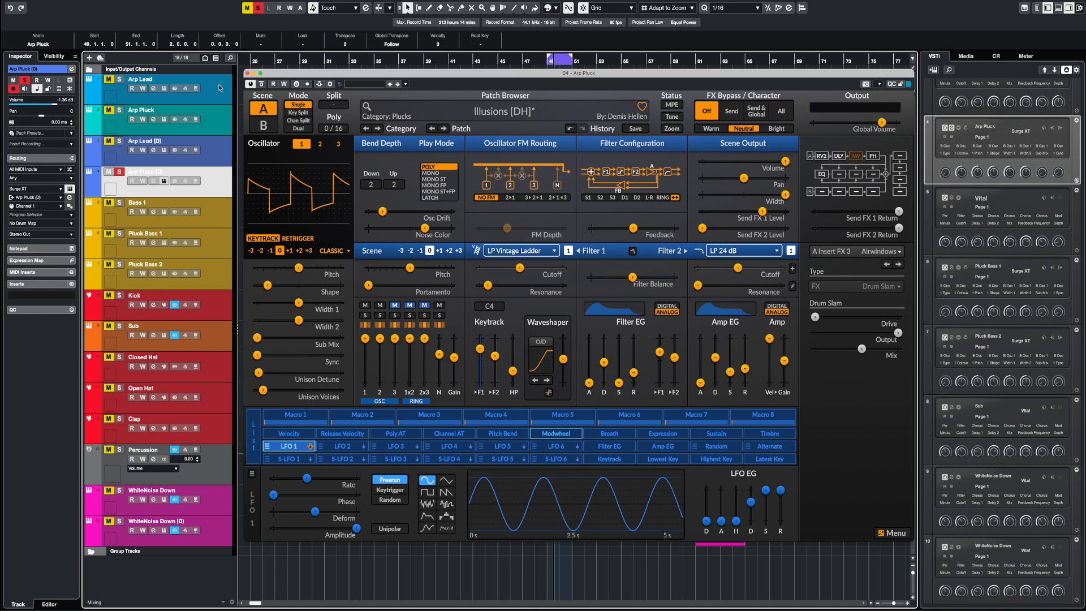
pyautogui.click(247, 73)
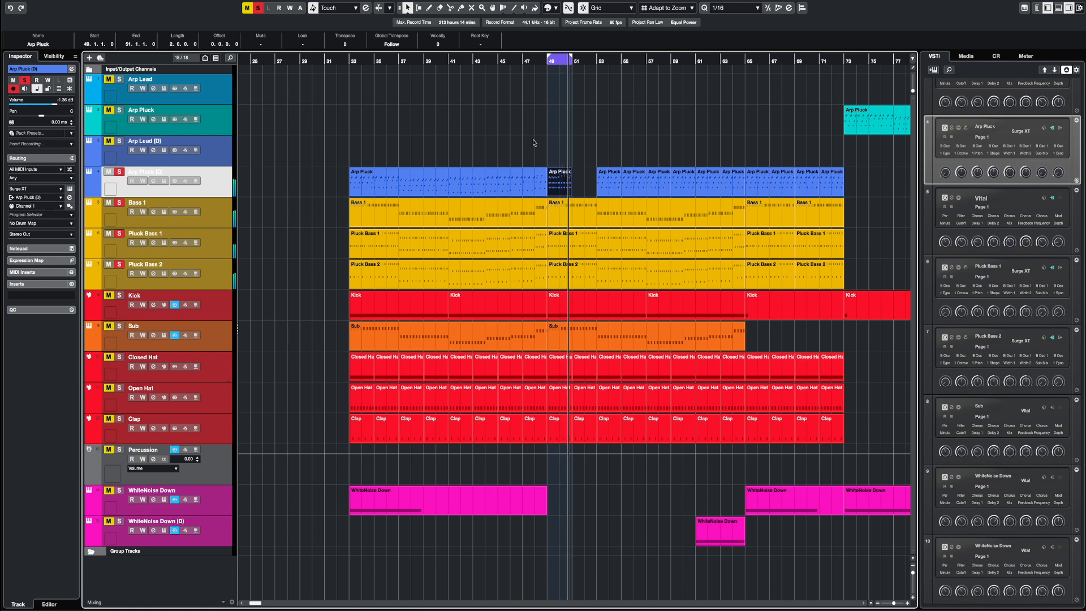
# - Extend the Arp Pluck part at bar 49 to bar 53 and duplicate its notes into bars 51 and 52
pyautogui.moveTo(568, 181); pyautogui.dragTo(595, 189)
pyautogui.doubleClick(578, 185)
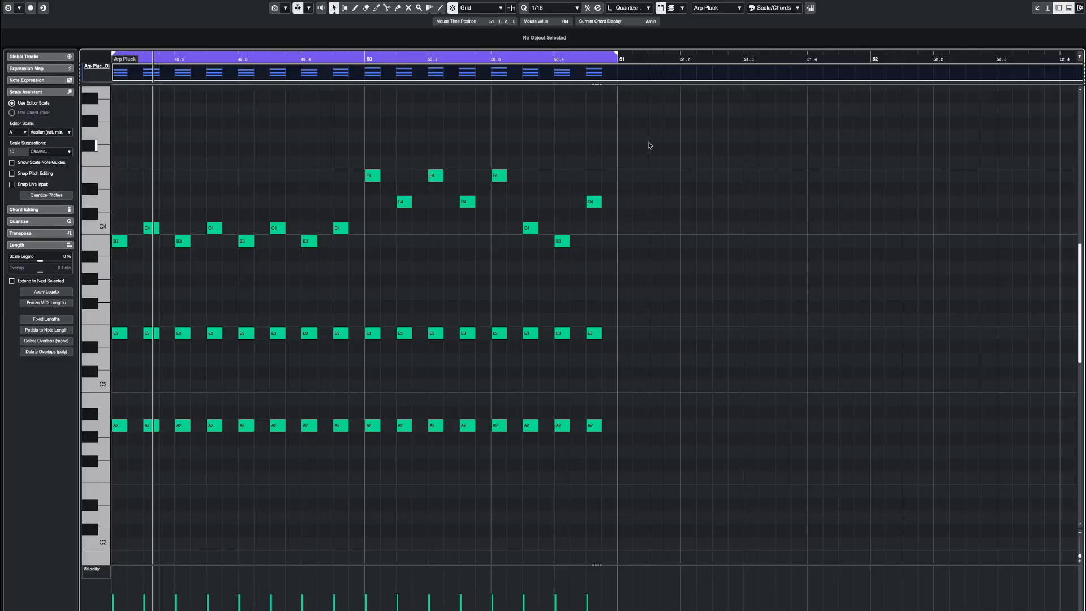
pyautogui.hotkey('ctrl', 'a')
pyautogui.hotkey('ctrl', 'd')
pyautogui.moveTo(605, 333); pyautogui.dragTo(623, 334)
pyautogui.scroll(-3, 623, 333)
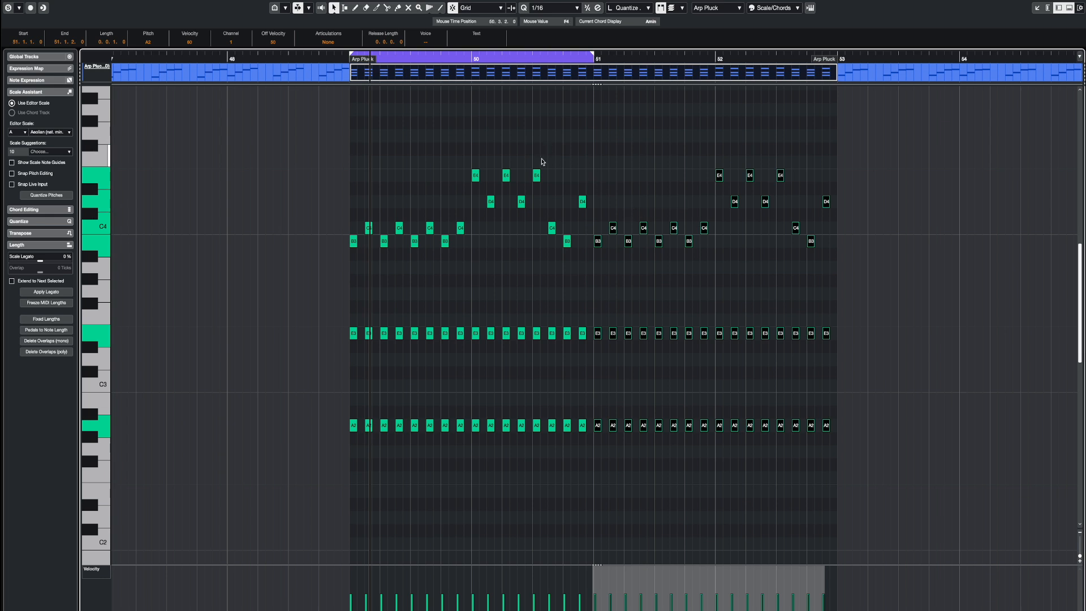
# - Transpose the top notes in bar 51 to alternate between E4 and D4 on every eighth note
pyautogui.moveTo(709, 221); pyautogui.dragTo(633, 201)
pyautogui.press('Down')
pyautogui.moveTo(597, 236); pyautogui.dragTo(697, 217)
pyautogui.press('Up')
pyautogui.press('Up')
pyautogui.press('Up')
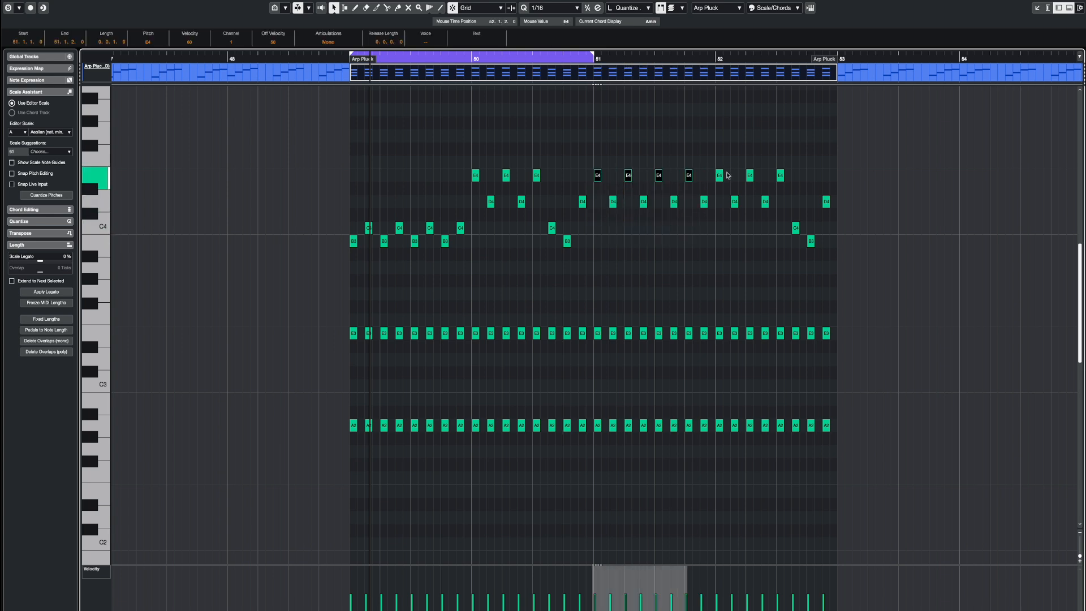
# - Lower the E4 top notes in bar 50 to B3 and the D4 notes on its first two beats to C4
pyautogui.moveTo(551, 176); pyautogui.dragTo(479, 222)
pyautogui.press('Down')
pyautogui.press('Down')
pyautogui.press('Down')
pyautogui.press('Down')
pyautogui.press('Down')
pyautogui.press('Down')
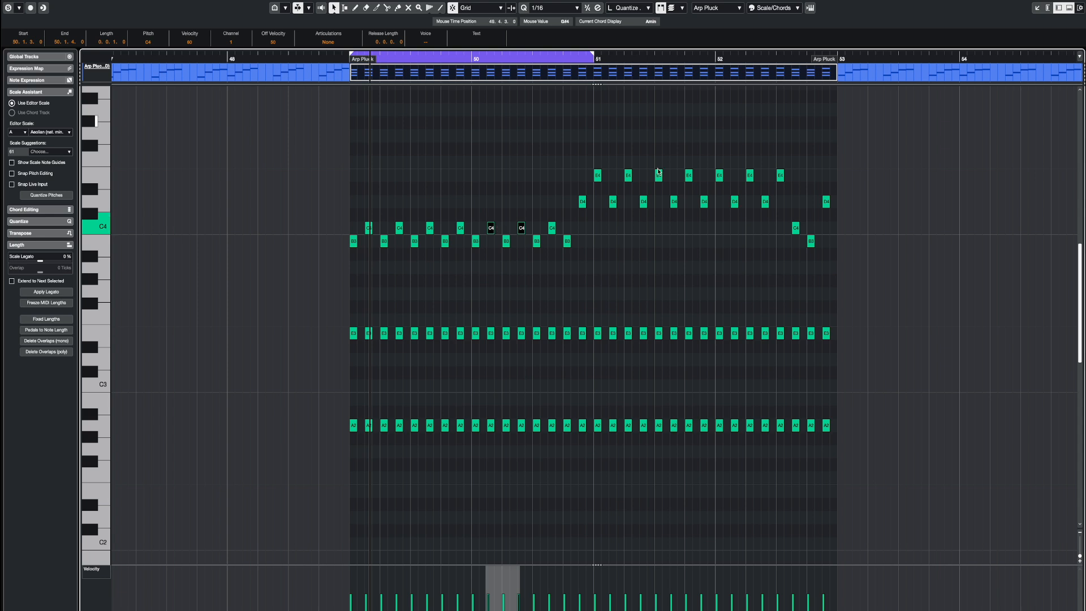
# - Audition the four-bar pattern with the loop extended to bar 53, and delete the Arp Pluck parts between bars 53 and 65
pyautogui.press('space')
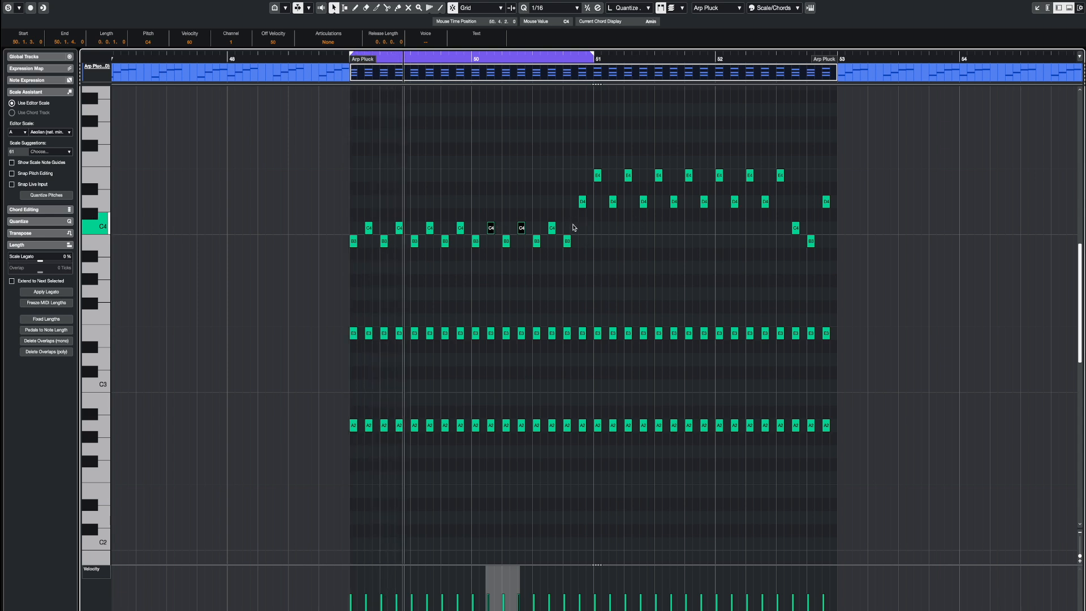
pyautogui.keyDown('alt'); pyautogui.click(839, 53); pyautogui.keyUp('alt')
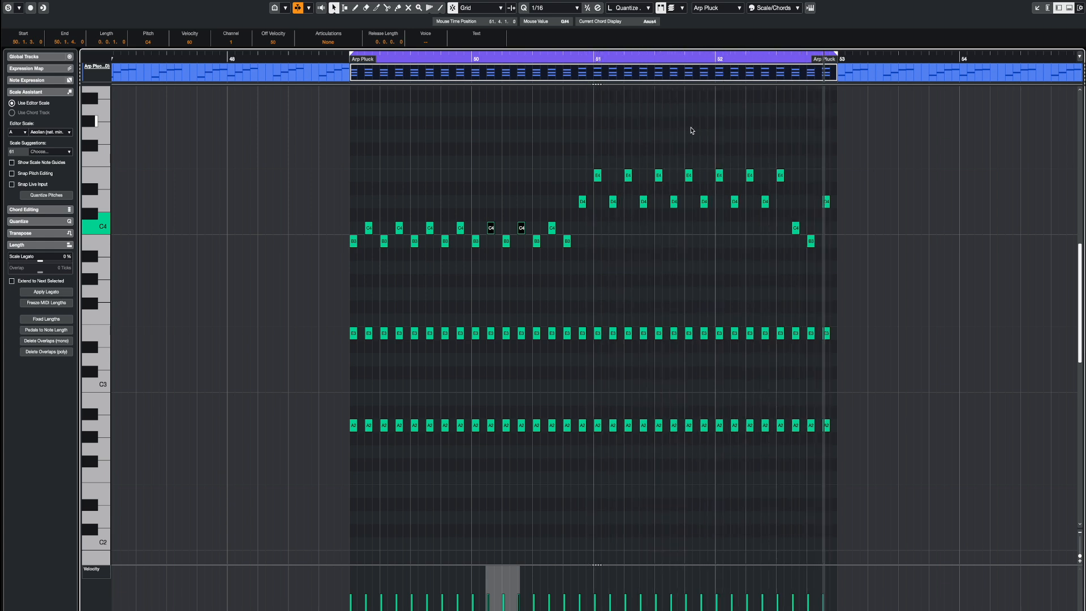
pyautogui.press('Return')
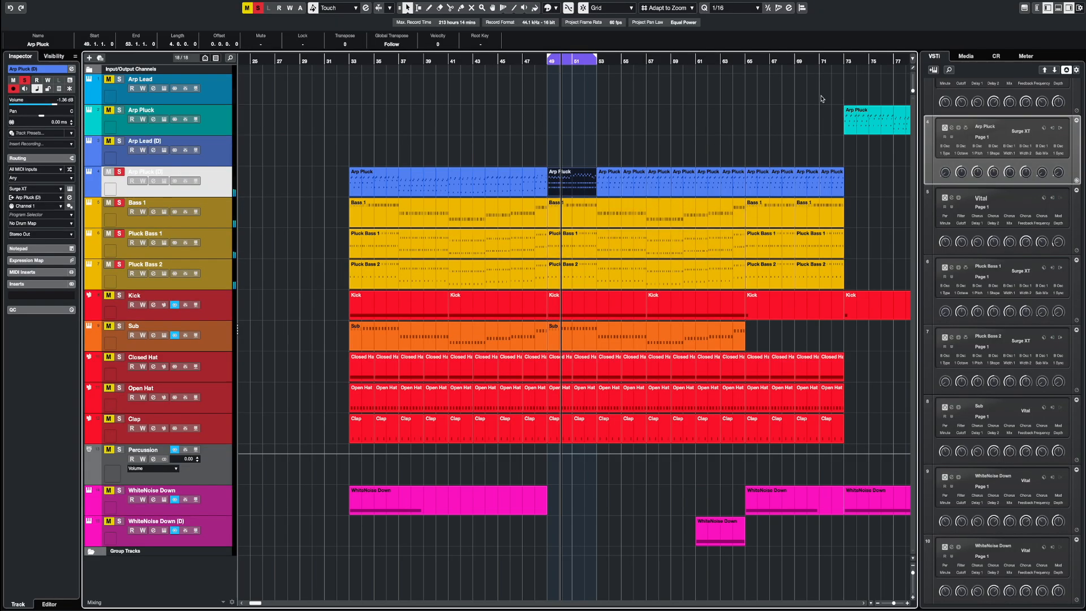
pyautogui.moveTo(604, 151); pyautogui.dragTo(734, 183)
pyautogui.press('Delete')
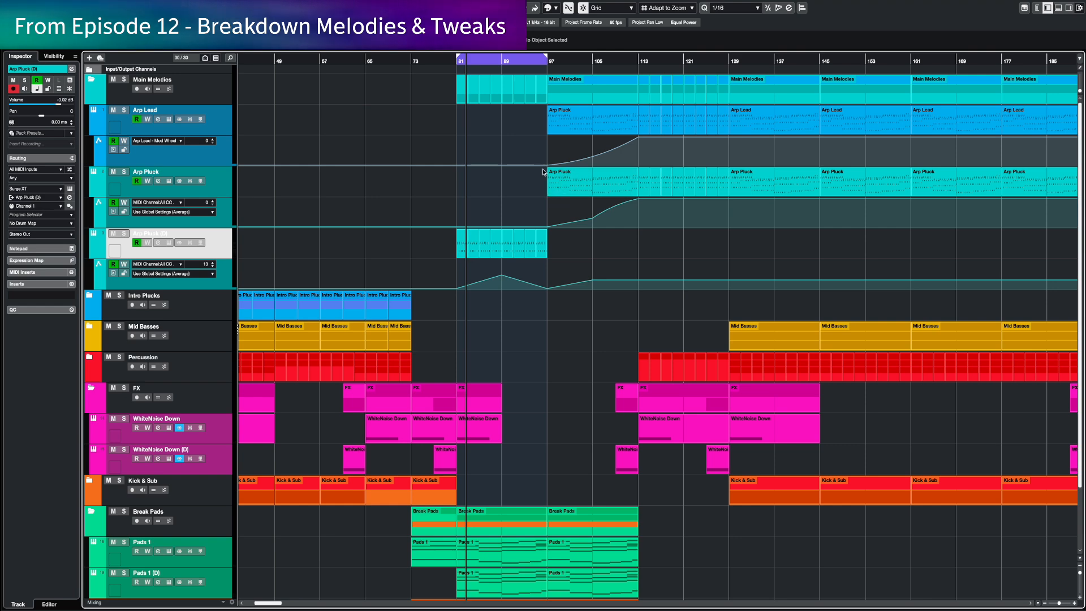
# - Select the Arp Pluck (D) track under Main Melodies and solo it
pyautogui.click(168, 188)
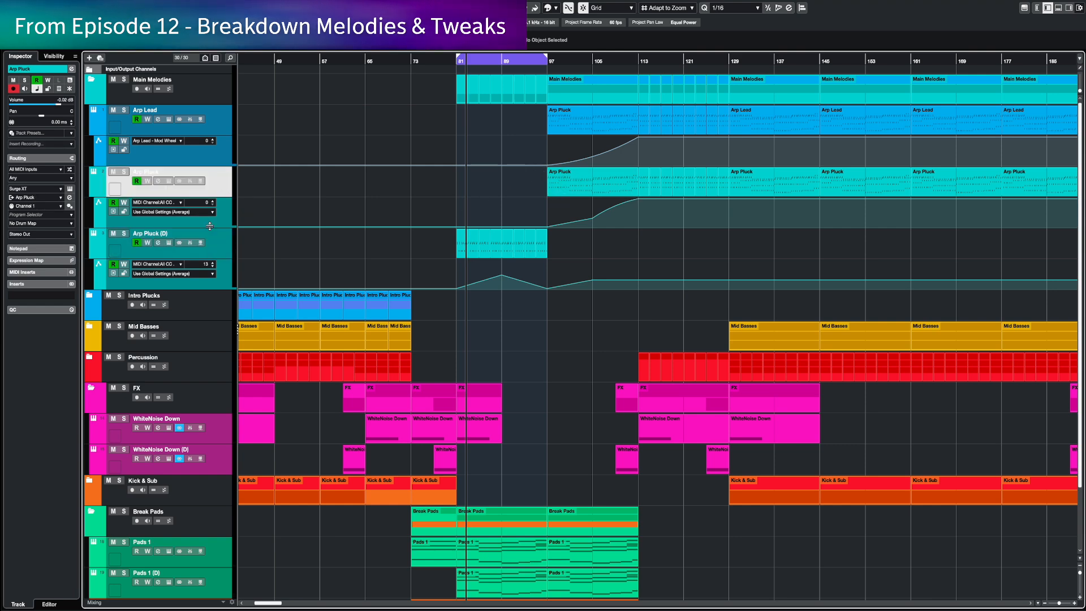
pyautogui.click(224, 240)
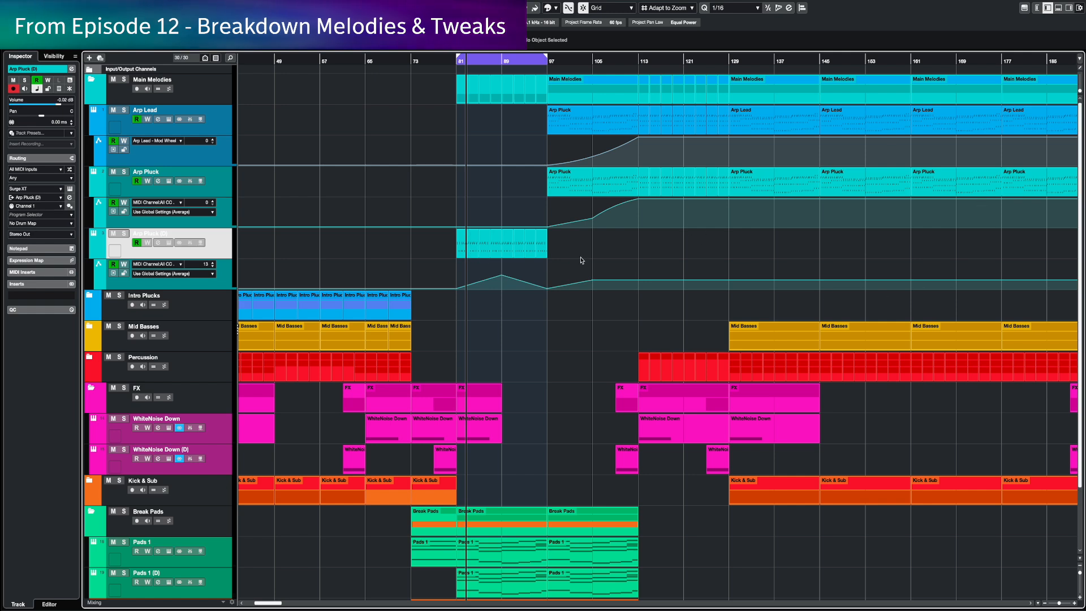
pyautogui.moveTo(435, 247); pyautogui.dragTo(428, 248)
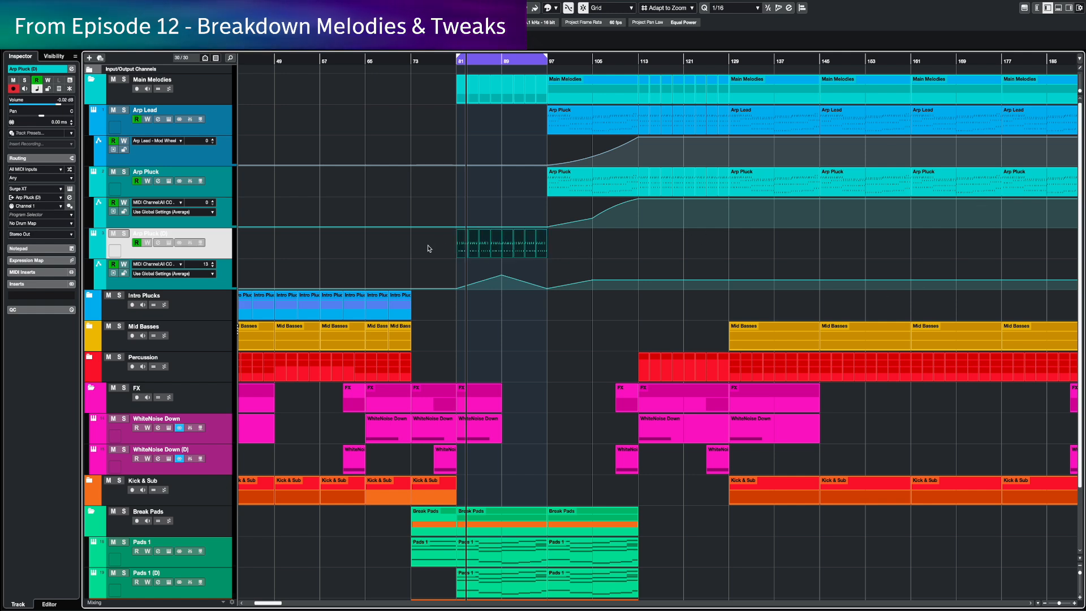
pyautogui.click(500, 262)
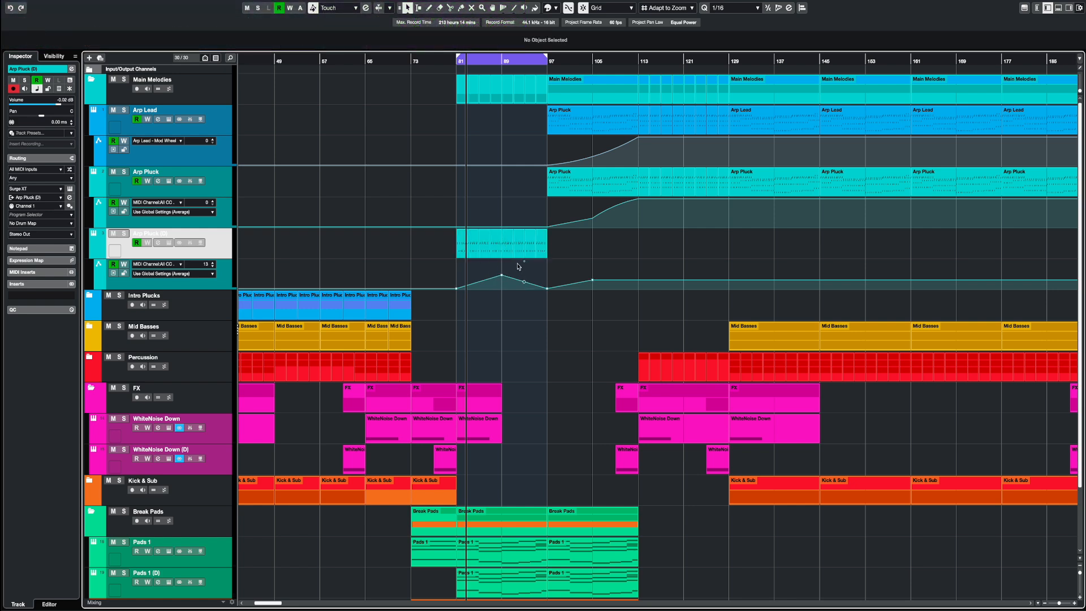
pyautogui.click(123, 234)
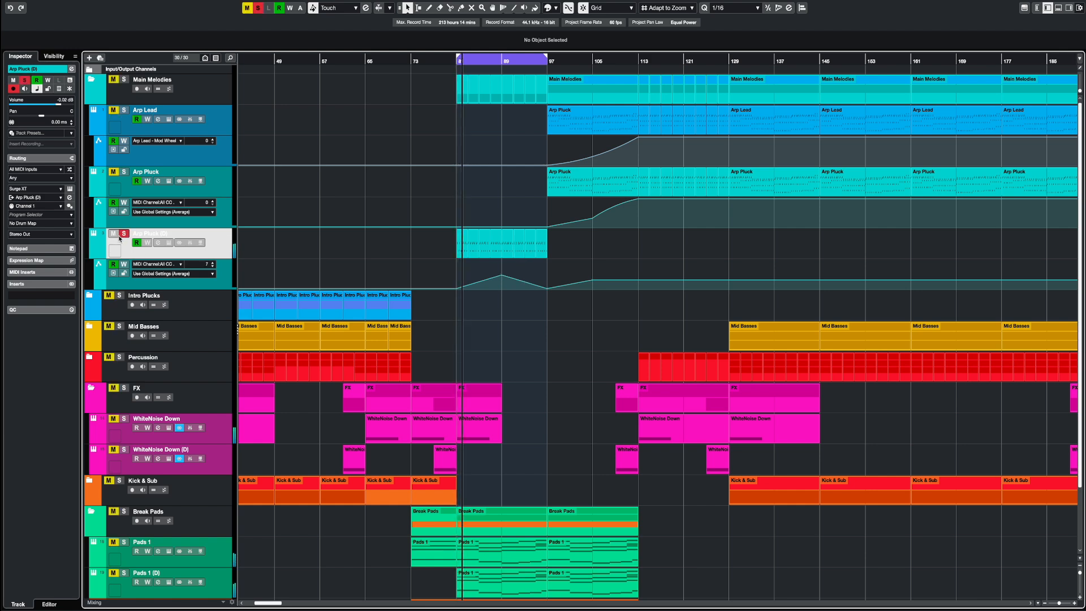
# - Add StereoDelay as the first insert on Arp Pluck (D), set Delay 2's time to 1/8 D, and play from the loop start
pyautogui.click(36, 295)
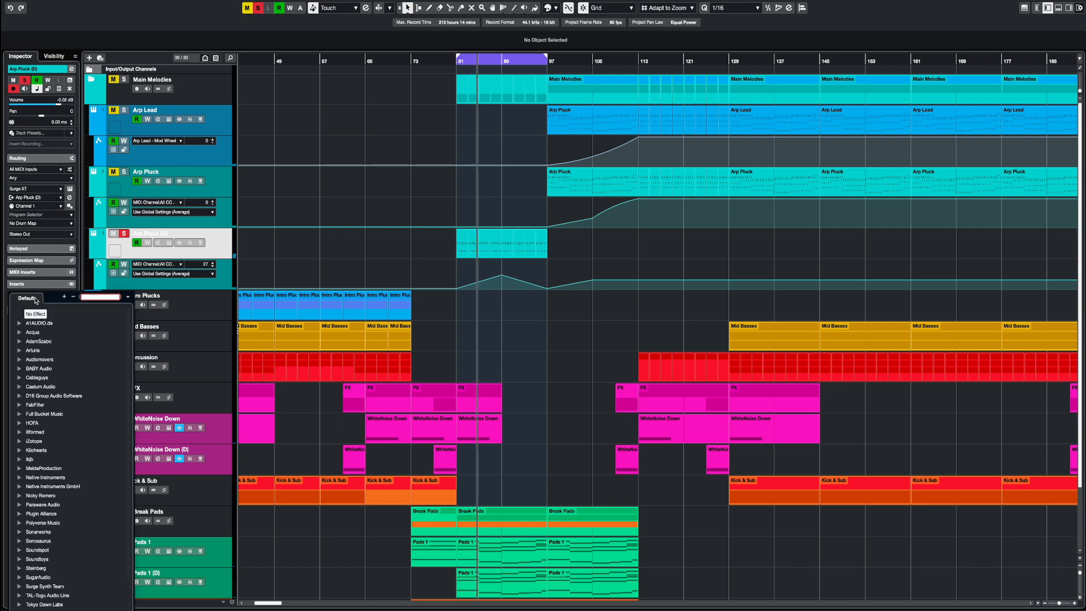
pyautogui.write('stereo de')
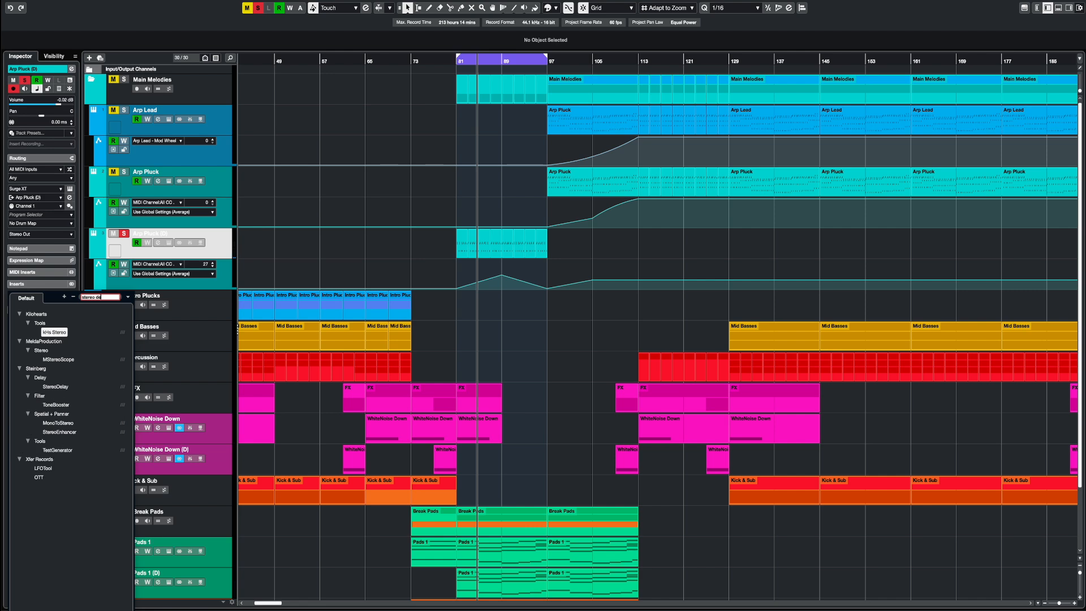
pyautogui.click(57, 387)
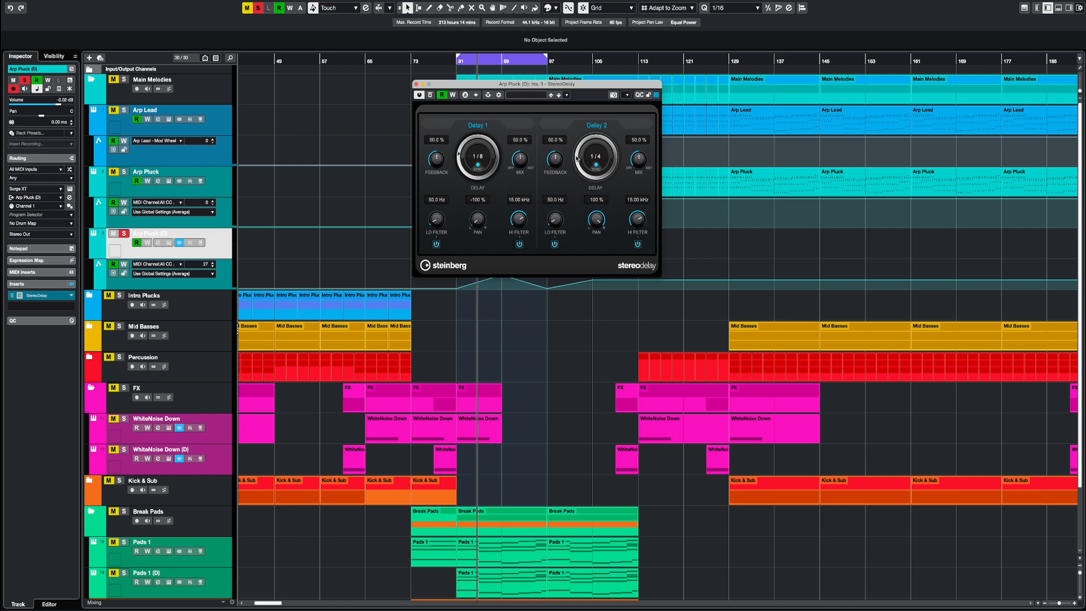
pyautogui.click(596, 157)
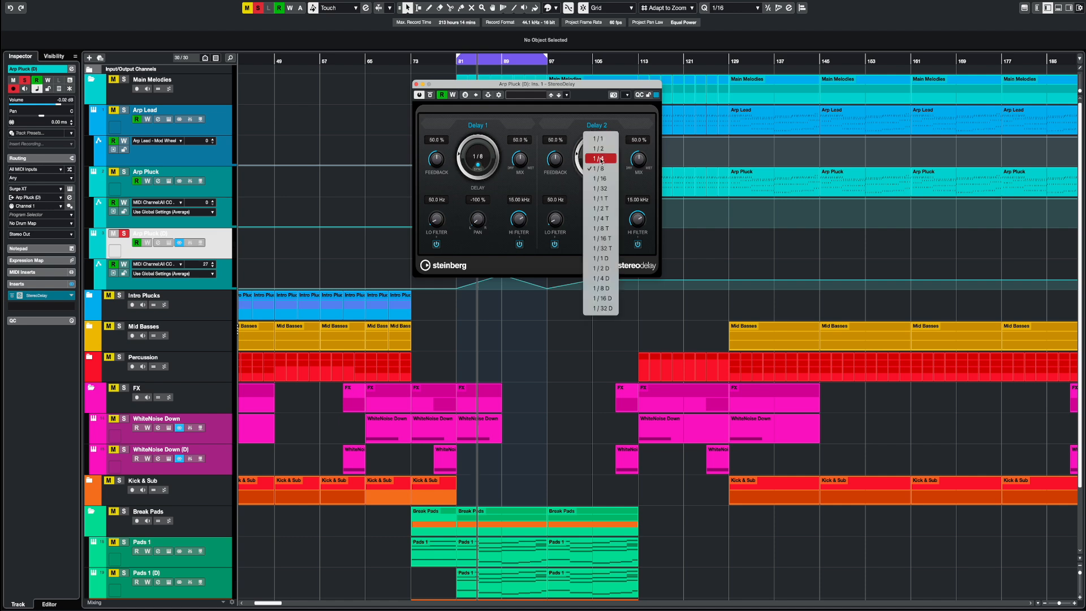
pyautogui.click(610, 289)
pyautogui.moveTo(608, 88); pyautogui.dragTo(612, 132)
pyautogui.press('space')
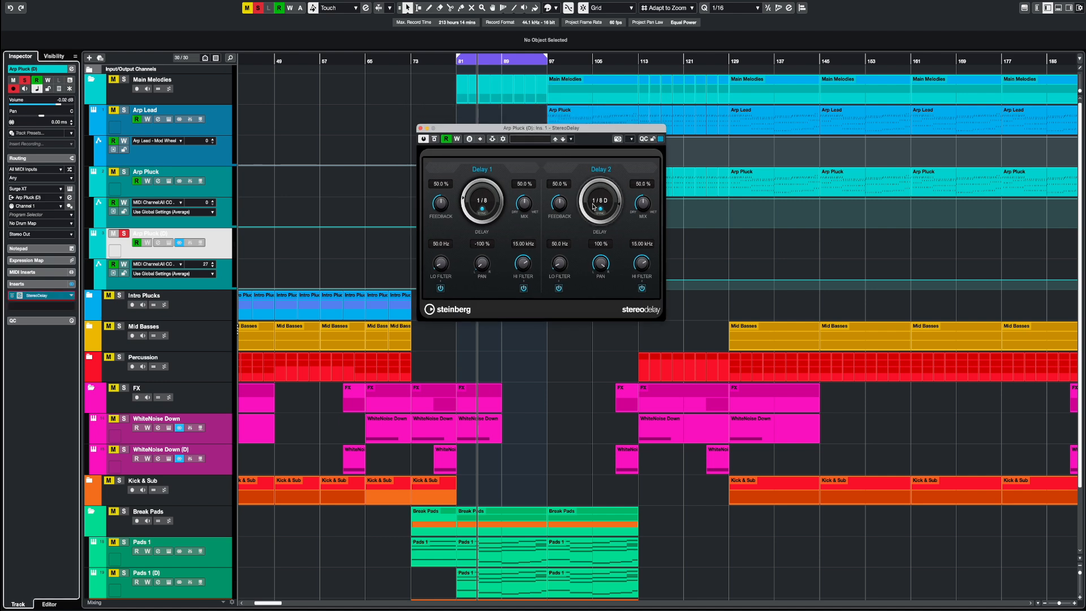
pyautogui.press('KP_1')
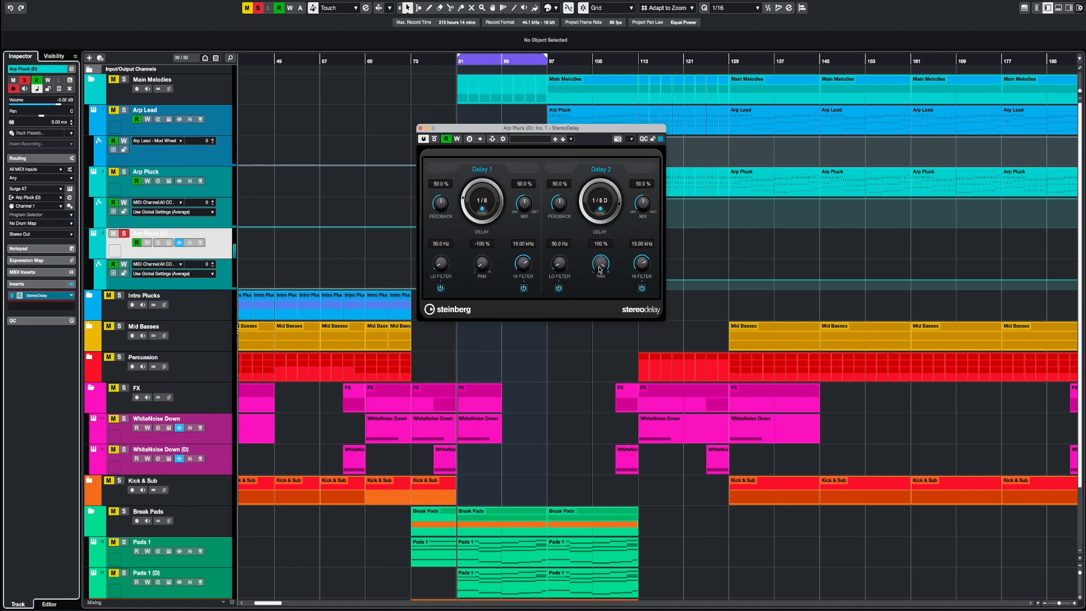
# - Set the delays' low filters to about 400 Hz, high filters to 11.18 and 10.02 kHz, and mixes to 35% and 30%
pyautogui.moveTo(447, 273); pyautogui.dragTo(444, 256)
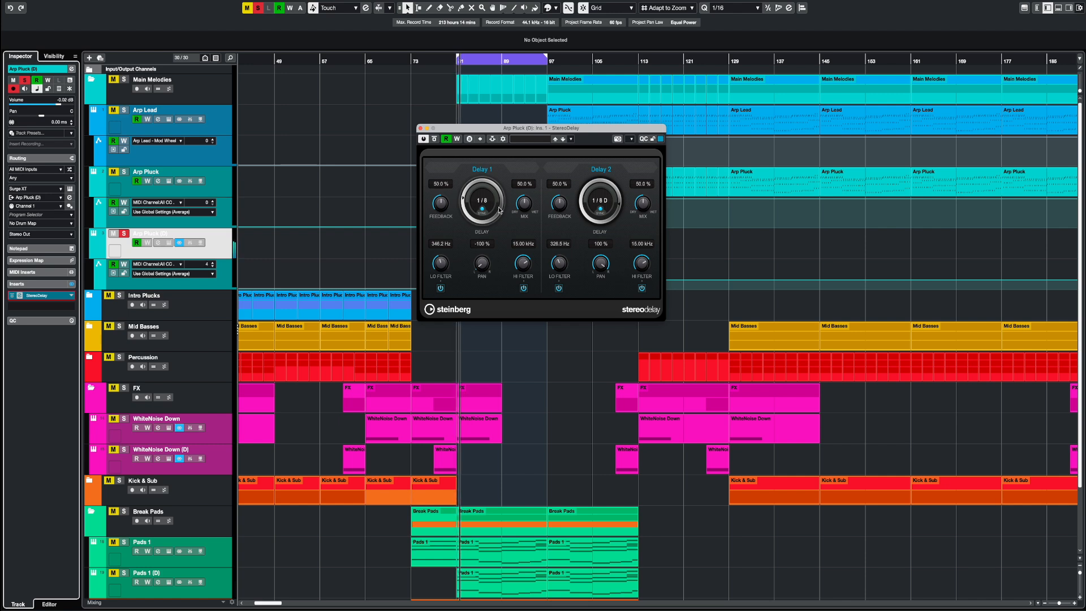
pyautogui.moveTo(439, 264); pyautogui.dragTo(439, 258)
pyautogui.moveTo(558, 263); pyautogui.dragTo(521, 274)
pyautogui.moveTo(643, 268); pyautogui.dragTo(645, 272)
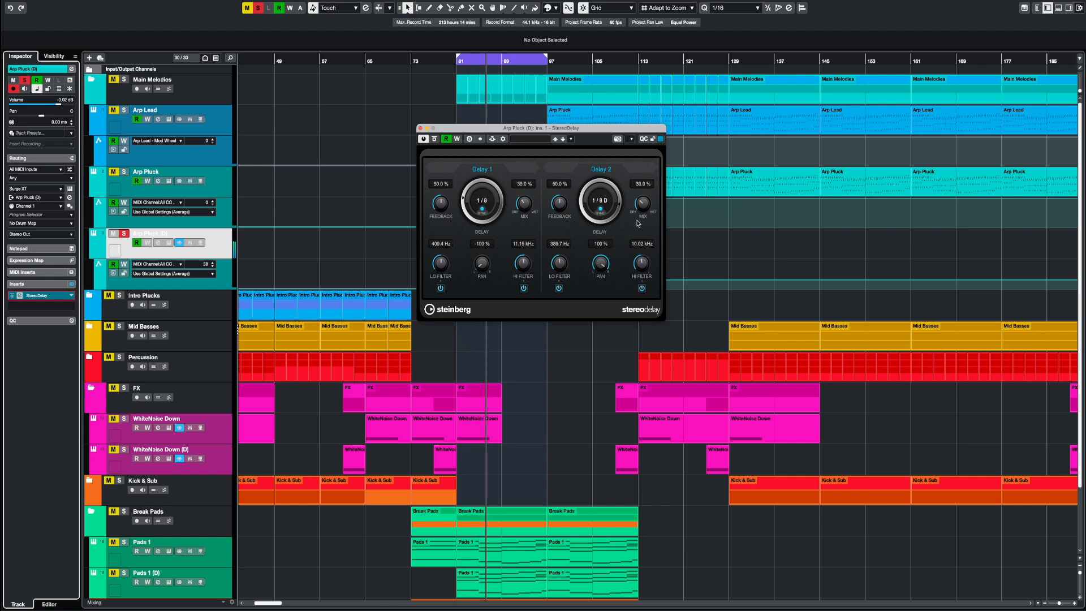
# - Set Delay 1's time to 1/4 and Delay 2's time to 1/8, and close StereoDelay
pyautogui.click(485, 205)
pyautogui.click(483, 210)
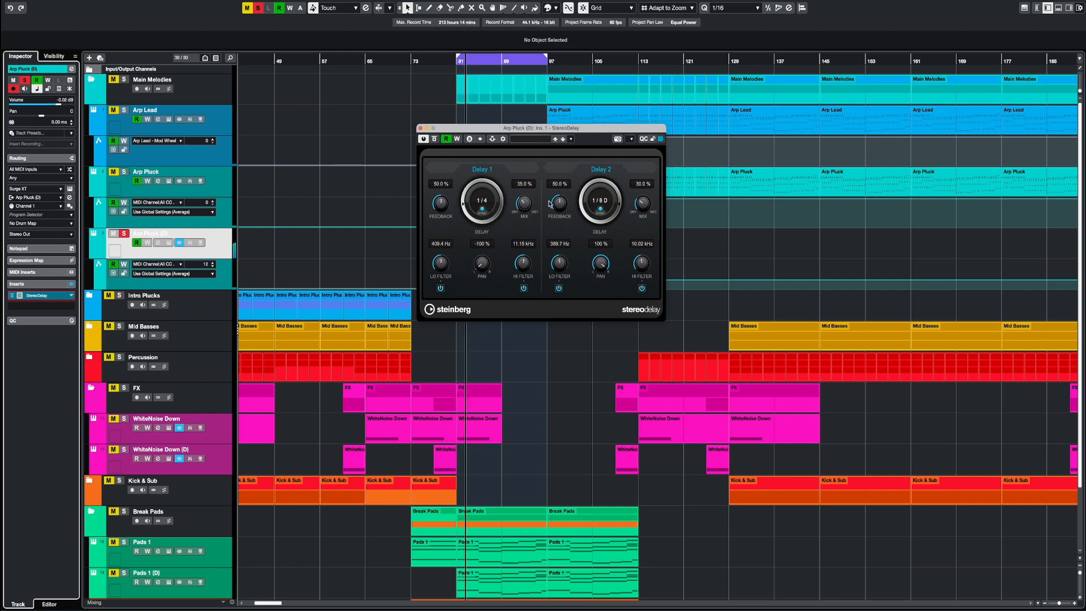
pyautogui.click(601, 202)
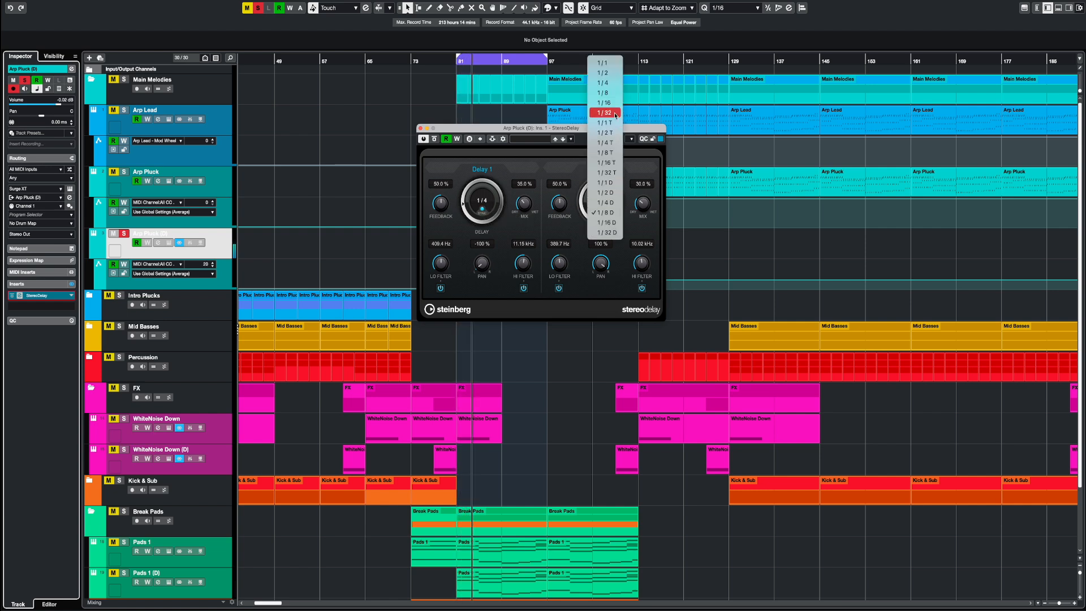
pyautogui.click(608, 92)
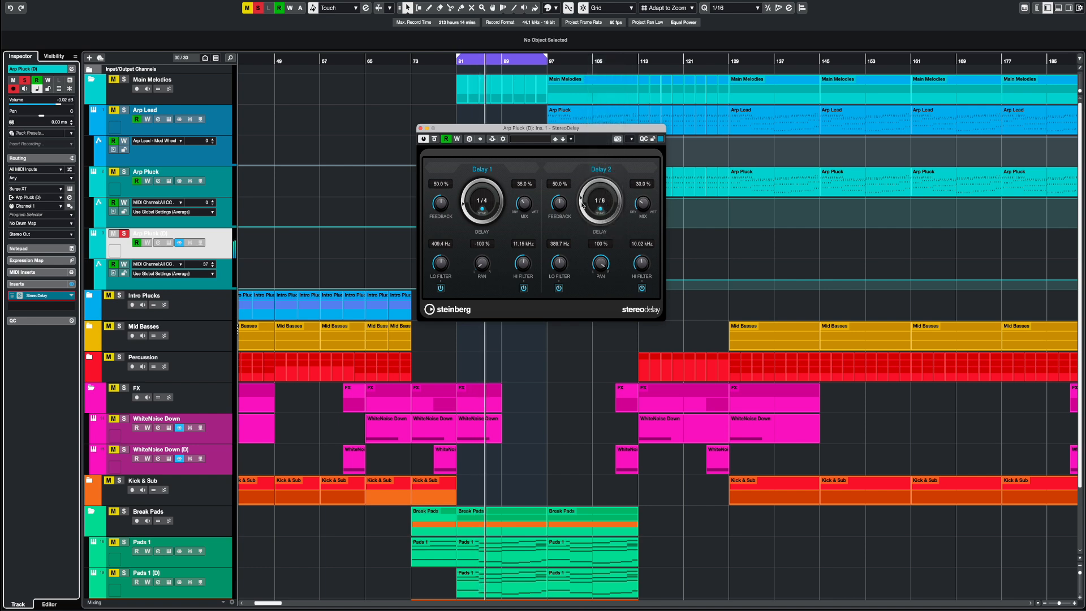
pyautogui.click(420, 129)
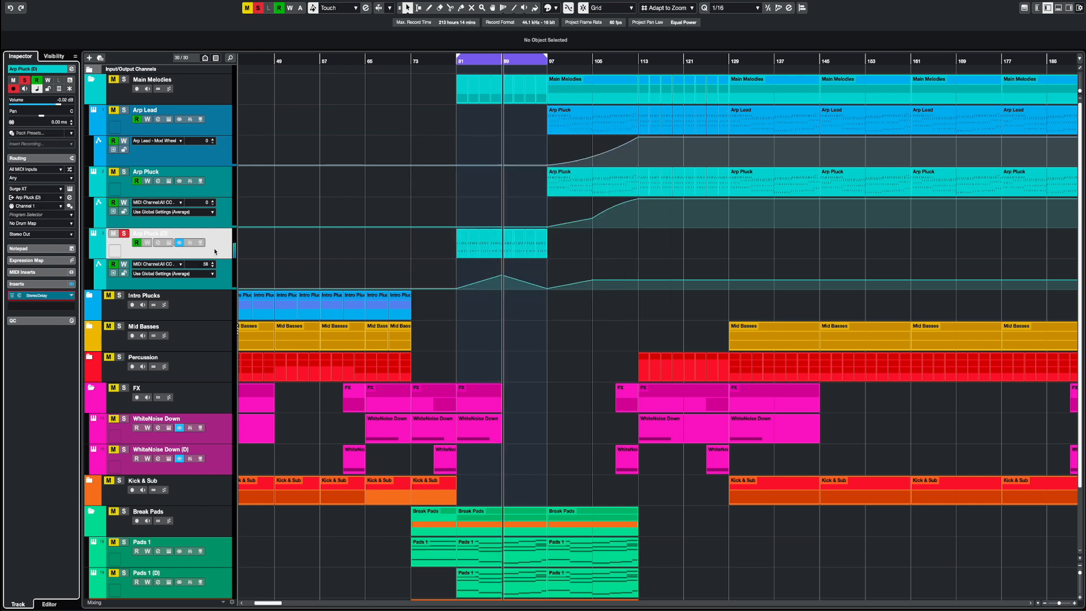
# - Add TDR Nova as the second insert on the Arp Pluck (D) track
pyautogui.click(42, 309)
pyautogui.write('nova')
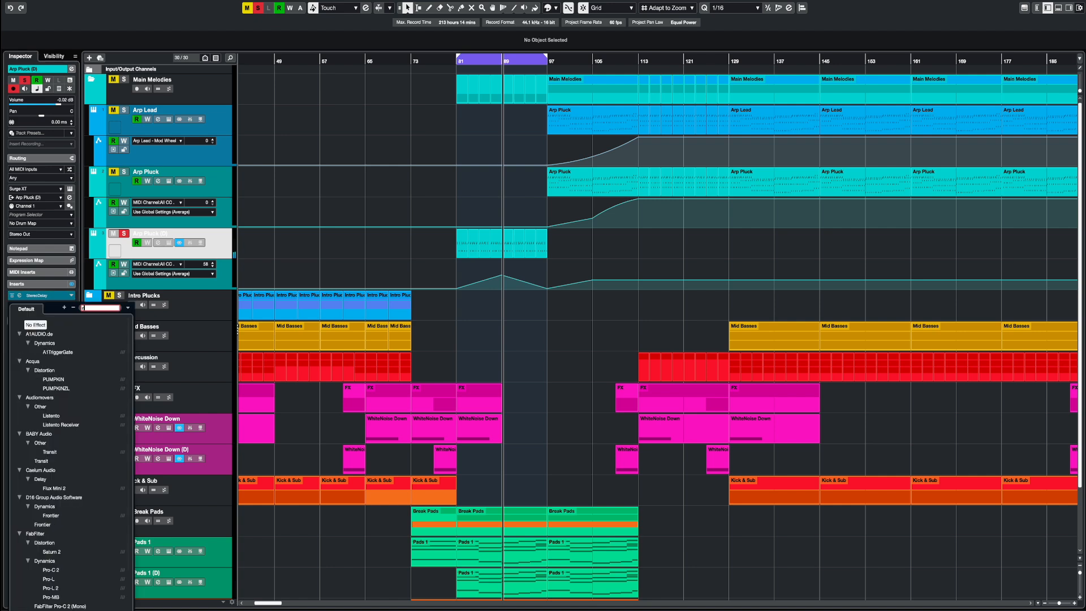
pyautogui.click(53, 343)
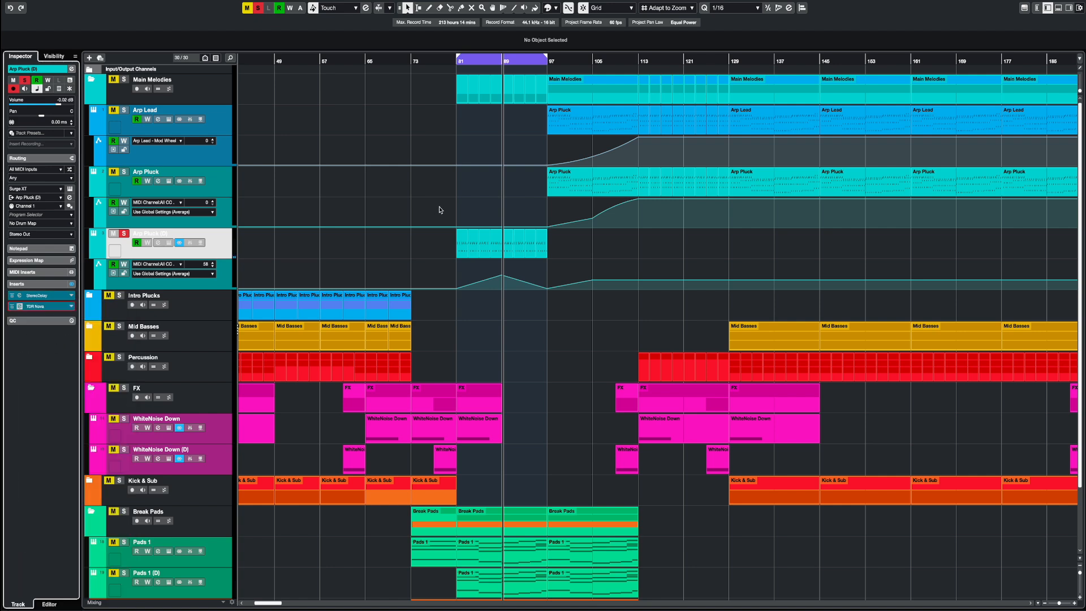
# - Set Nova's analyzer to the output signal, and try a 49 Hz high-pass with a mild Band I cut before disabling the high-pass
pyautogui.click(191, 374)
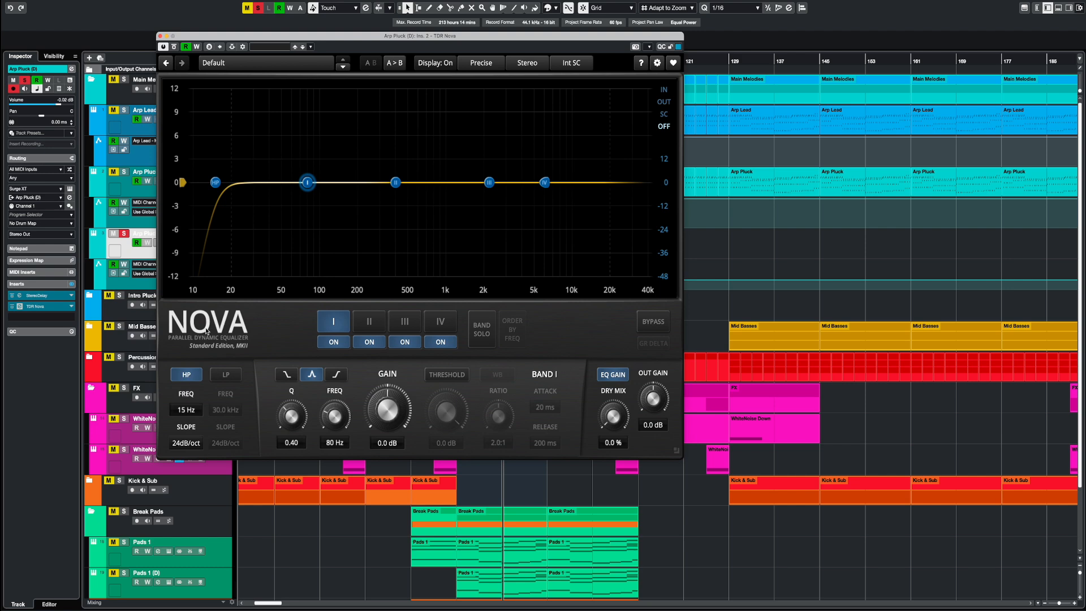
pyautogui.moveTo(215, 184); pyautogui.dragTo(280, 182)
pyautogui.click(656, 103)
pyautogui.click(323, 188)
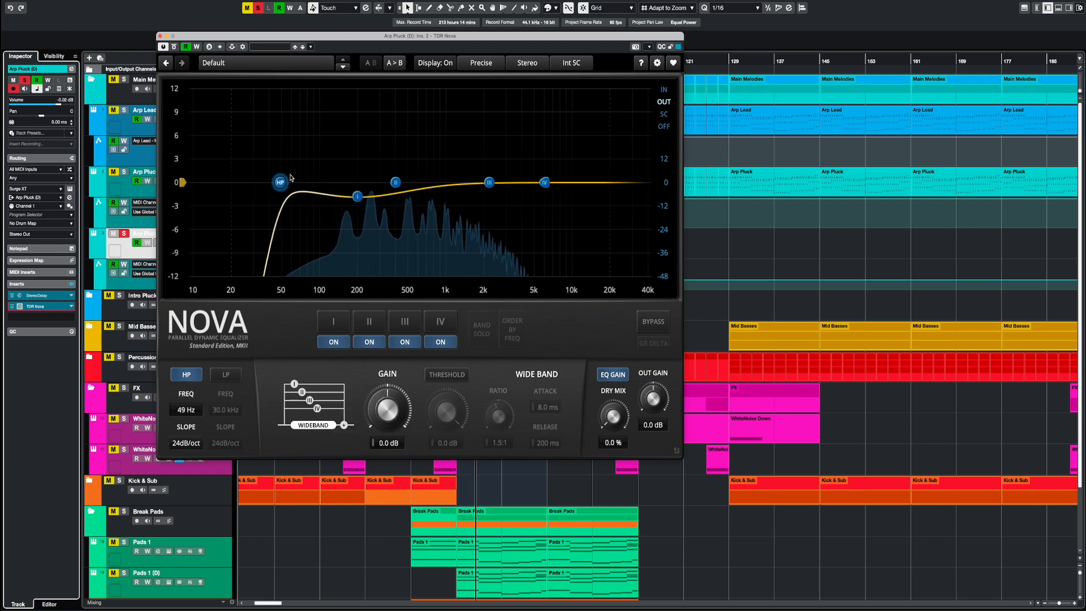
pyautogui.click(185, 378)
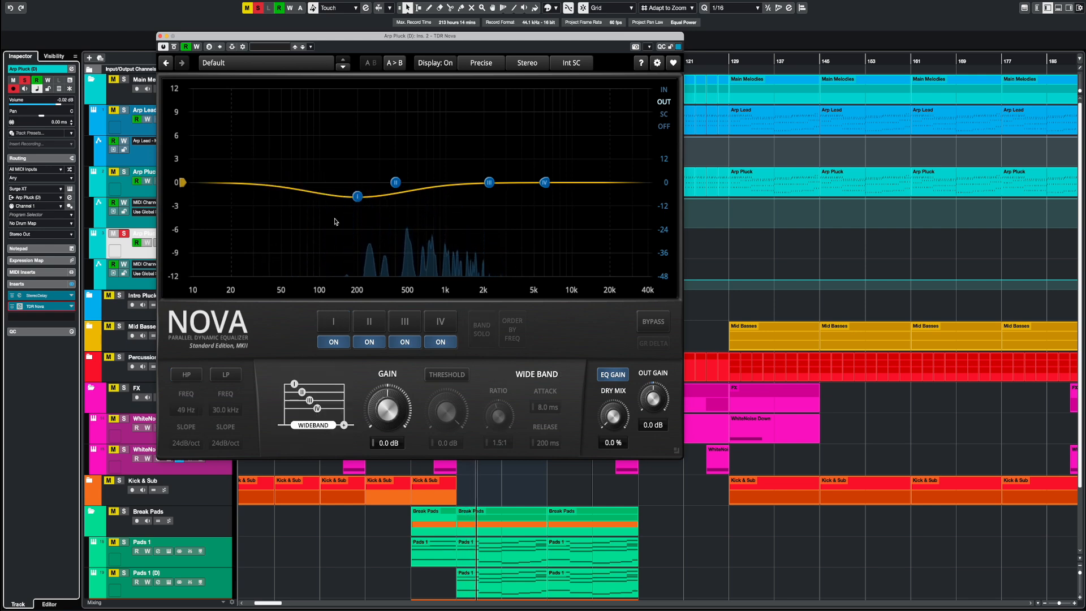
# - Make Band I a low shelf cutting about 9.4 dB near 420 Hz, set Band II to -1.9 dB at 336 Hz, and close Nova
pyautogui.moveTo(358, 197); pyautogui.dragTo(398, 256)
pyautogui.click(287, 375)
pyautogui.moveTo(395, 182); pyautogui.dragTo(387, 203)
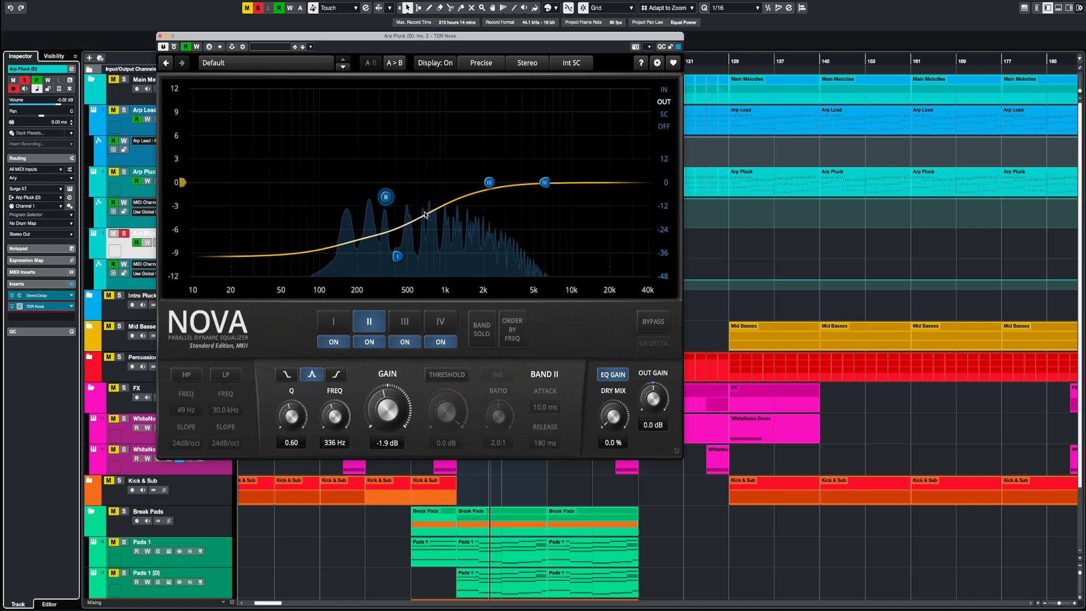
pyautogui.click(161, 36)
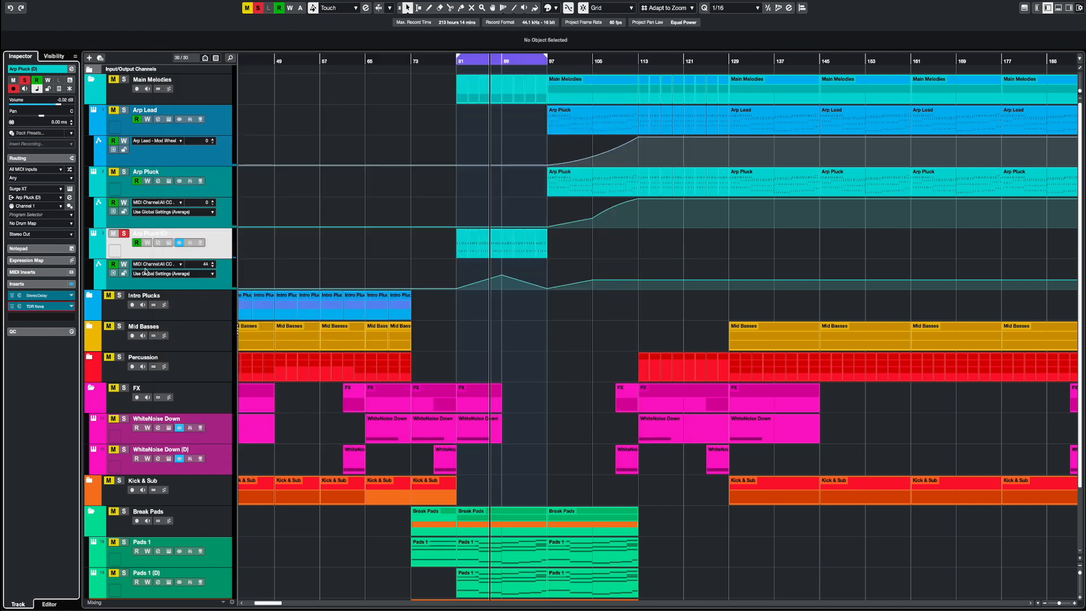
# - Add AdamSzabo's Phazor as the third insert on the Arp Pluck (D) track
pyautogui.click(50, 317)
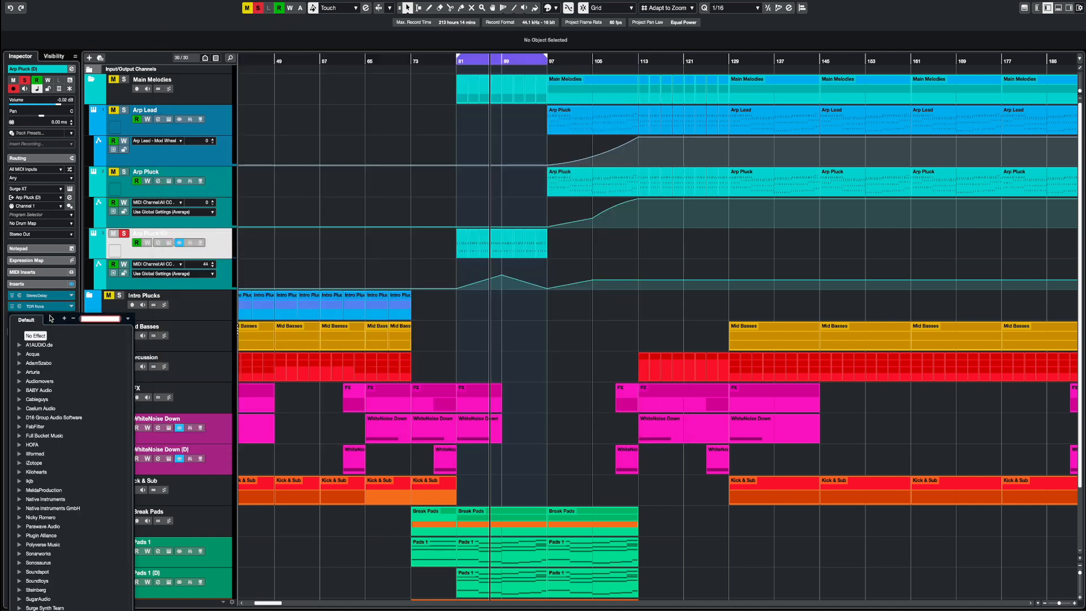
pyautogui.write('pha')
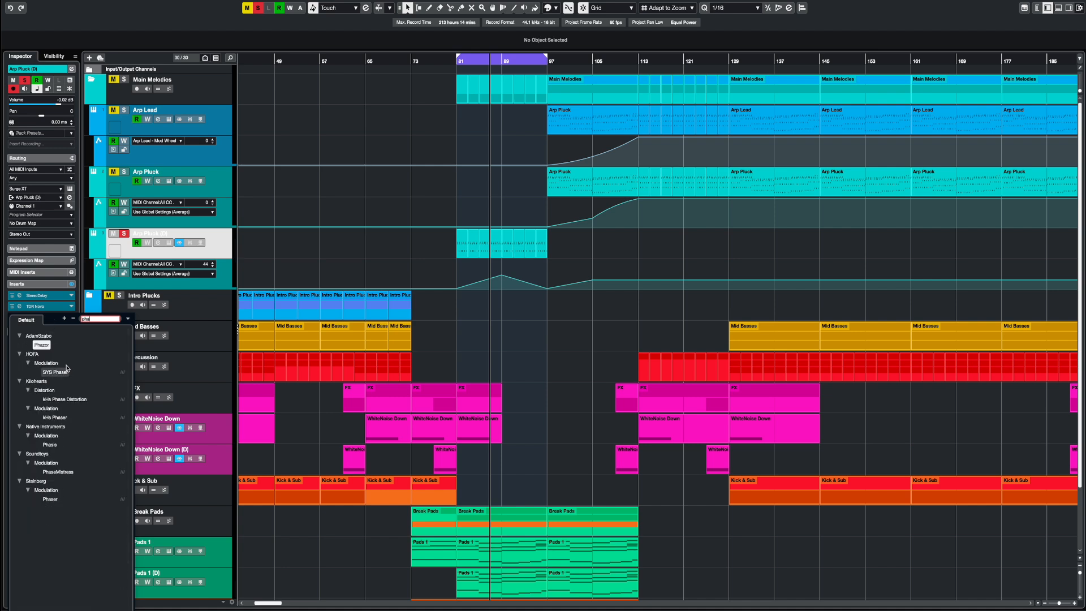
pyautogui.click(42, 345)
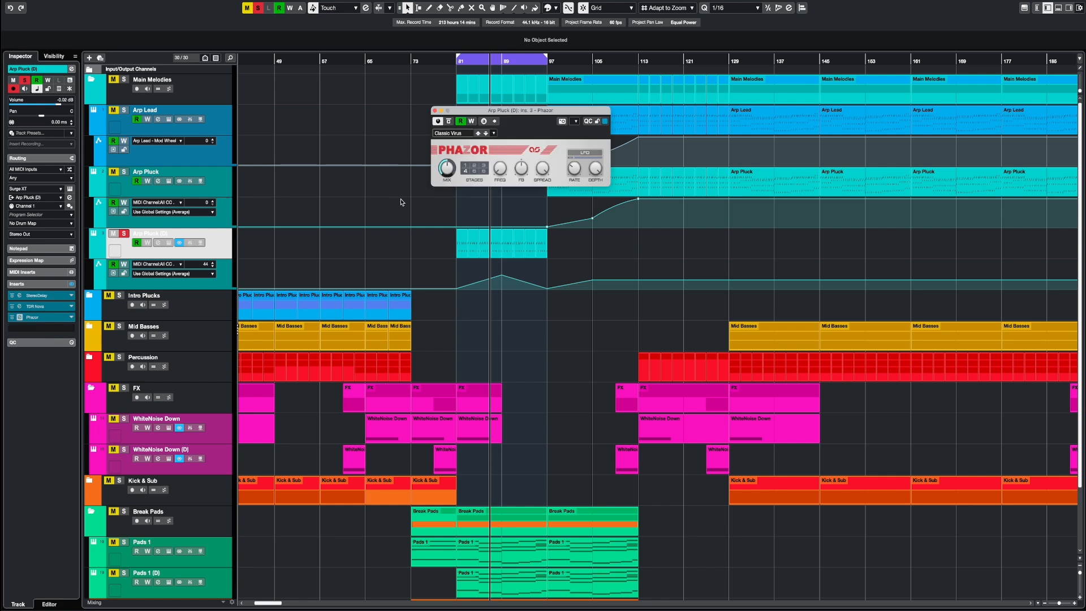
# - Move the Phazor window clear of the upper tracks, slow its LFO rate slightly and adjust the LFO depth
pyautogui.moveTo(559, 116); pyautogui.dragTo(587, 254)
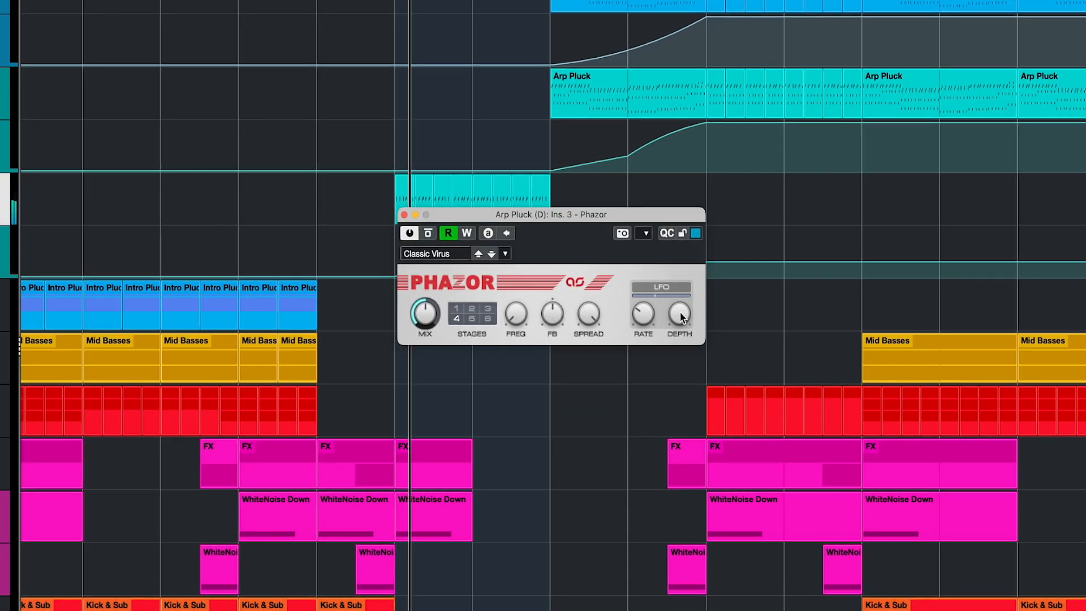
pyautogui.moveTo(638, 314); pyautogui.dragTo(636, 330)
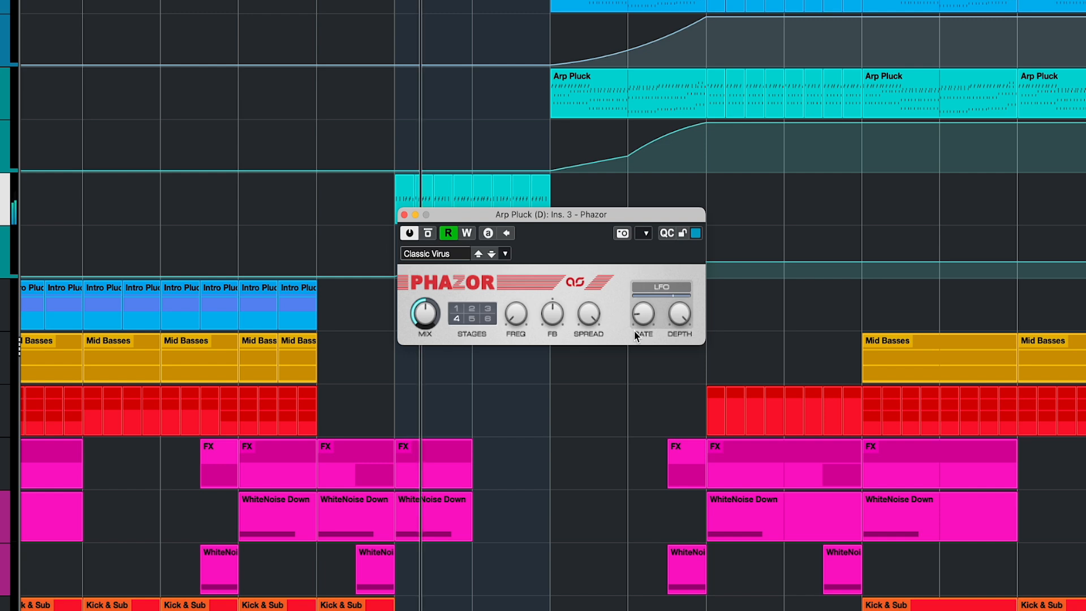
pyautogui.moveTo(679, 315); pyautogui.dragTo(680, 303)
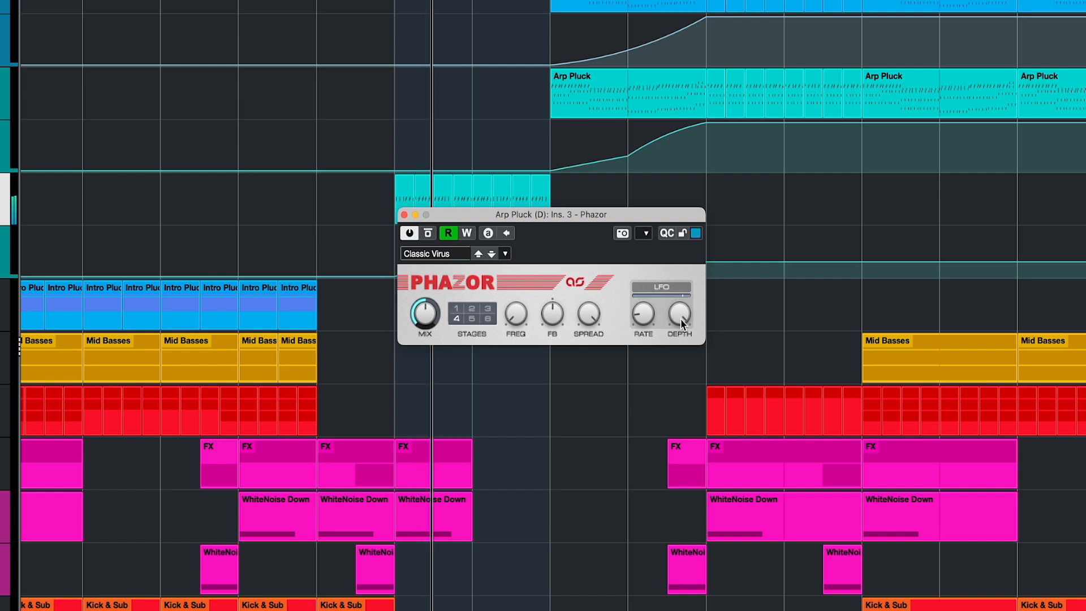